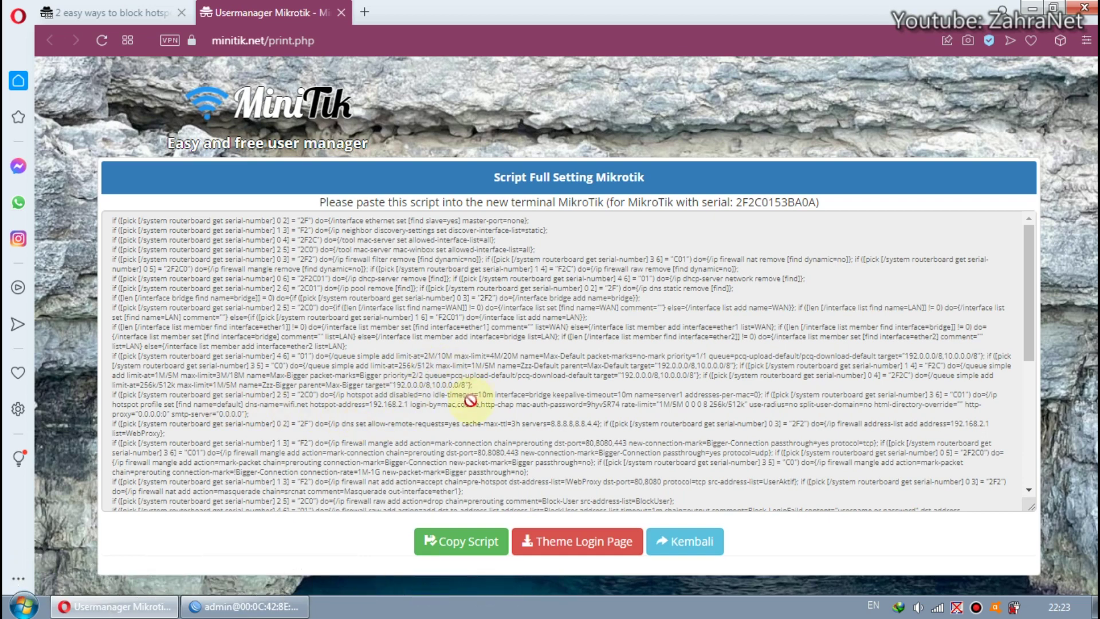
Copy the MiniTik setup script and paste it into a new WinBox terminal
{"action": "left_click", "coordinate": [462, 549]}
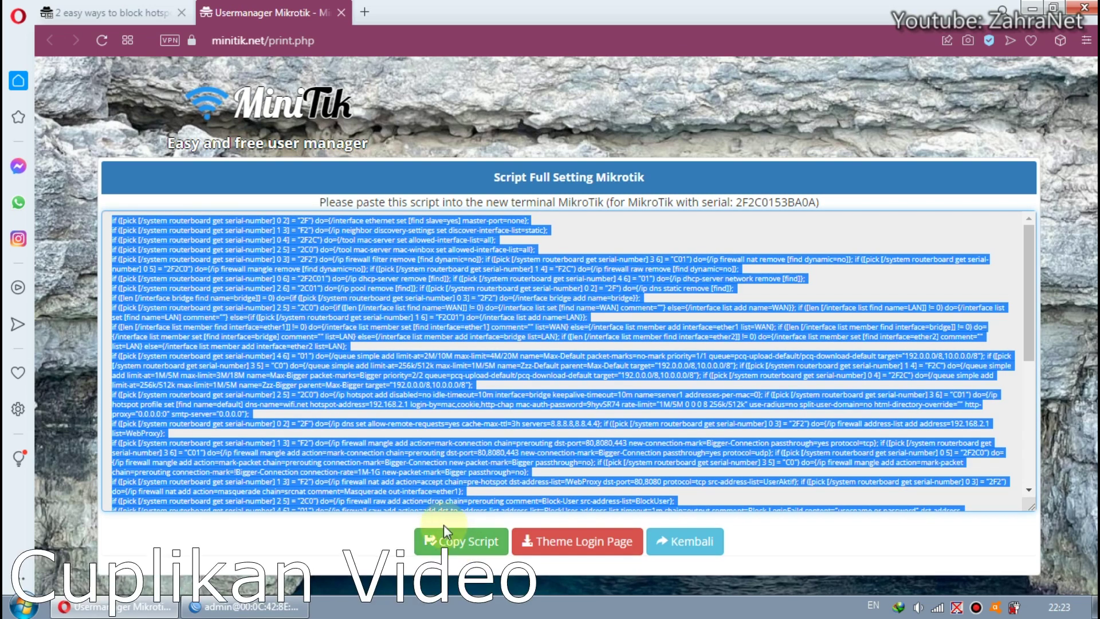
{"action": "left_click", "coordinate": [247, 607]}
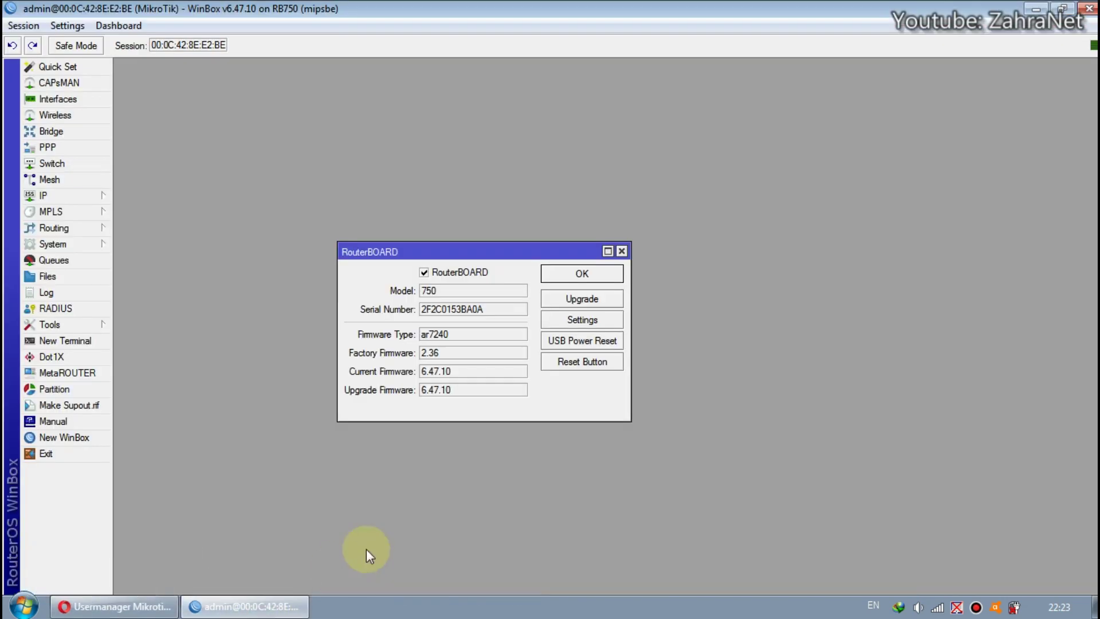
{"action": "left_click", "coordinate": [622, 251]}
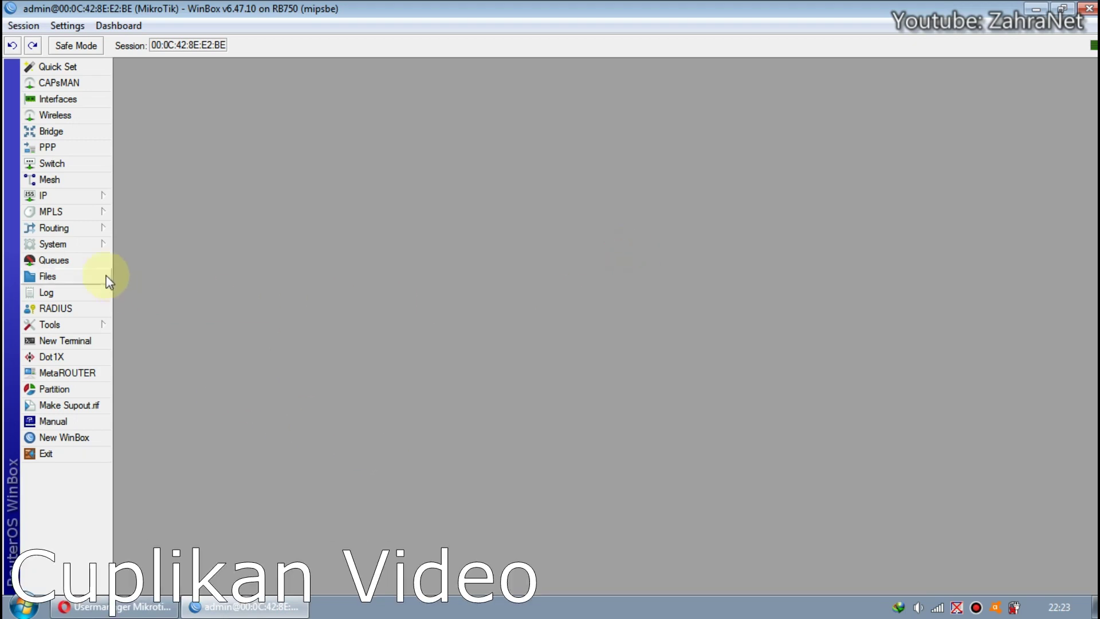
{"action": "left_click", "coordinate": [96, 342]}
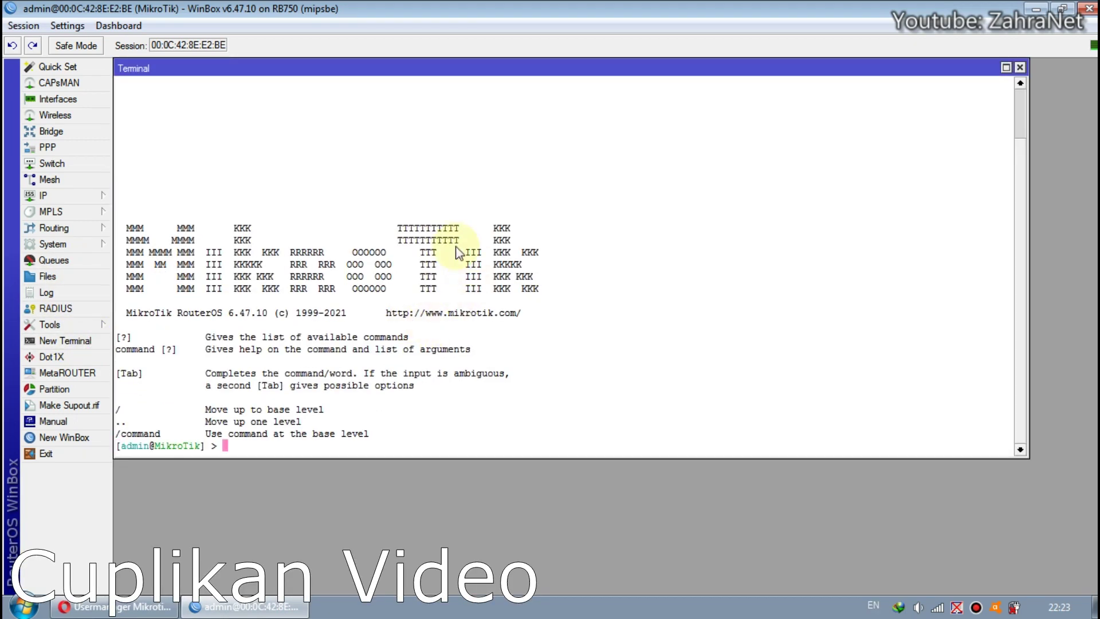
{"action": "right_click", "coordinate": [275, 443]}
{"action": "left_click", "coordinate": [321, 513]}
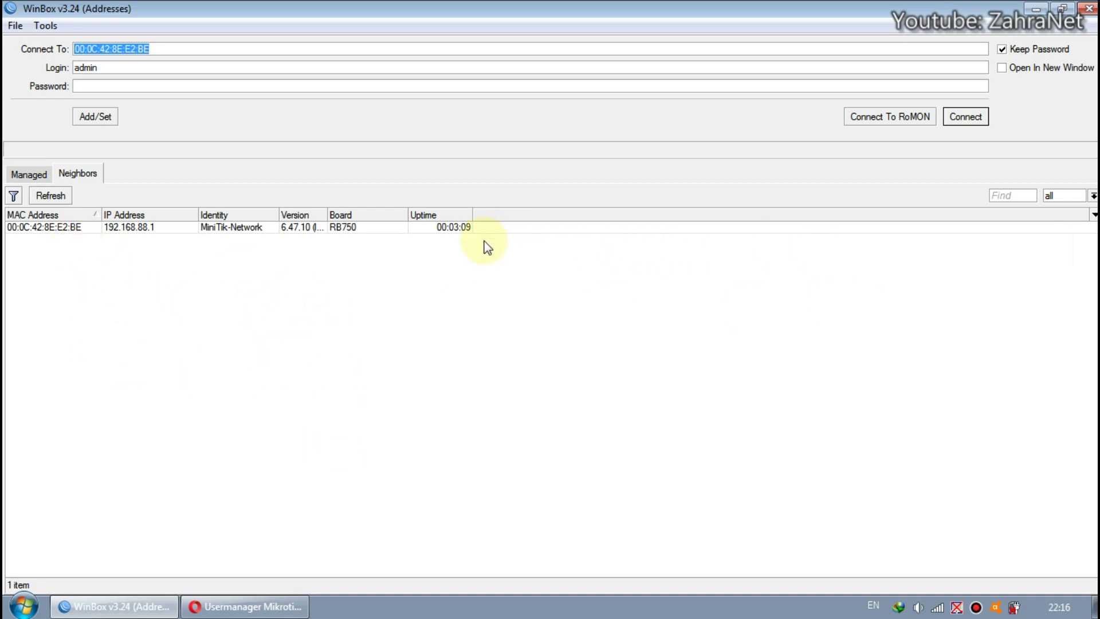
Connect to the MiniTik-Network neighbor router and bring up the System menu
{"action": "left_click", "coordinate": [965, 121]}
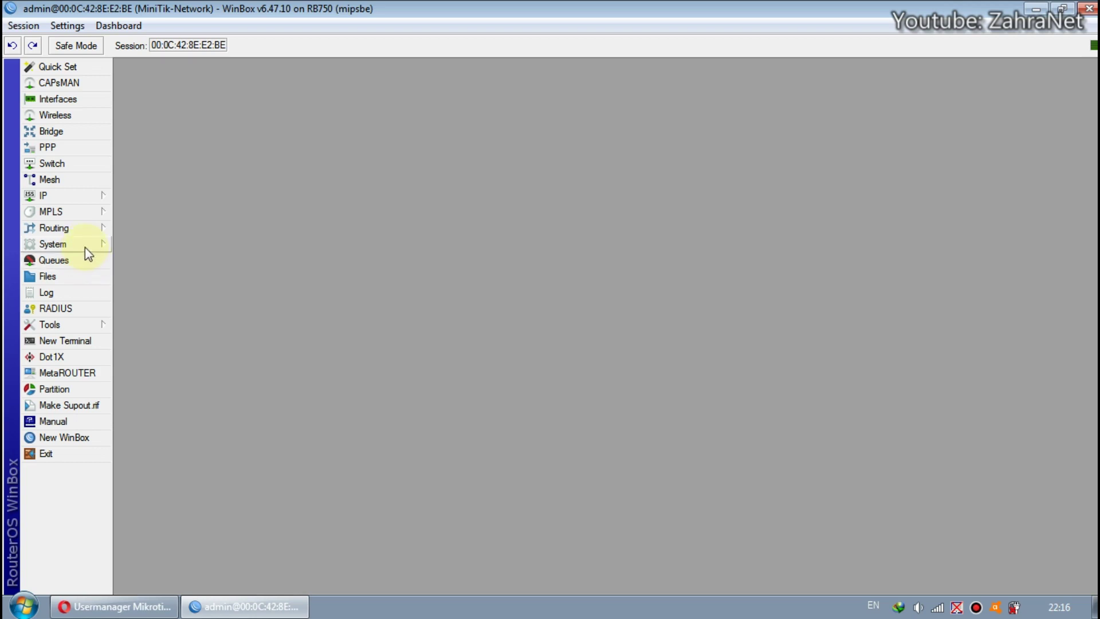
{"action": "left_click", "coordinate": [85, 246]}
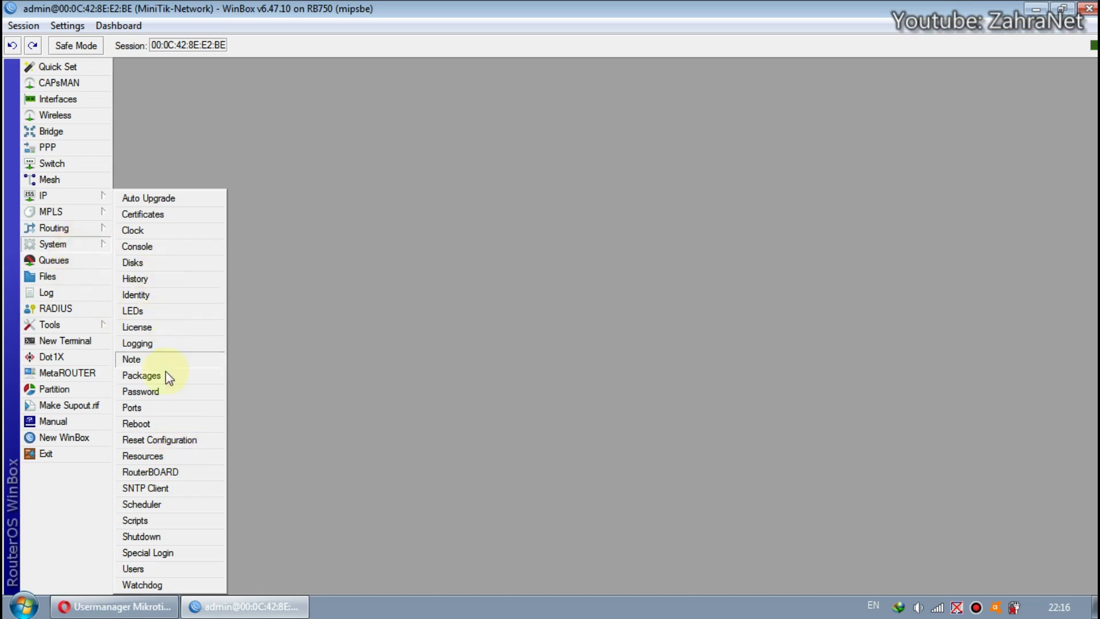
Reset the configuration with No Default Configuration and Do Not Backup ticked, confirming the reboot
{"action": "left_click", "coordinate": [171, 440]}
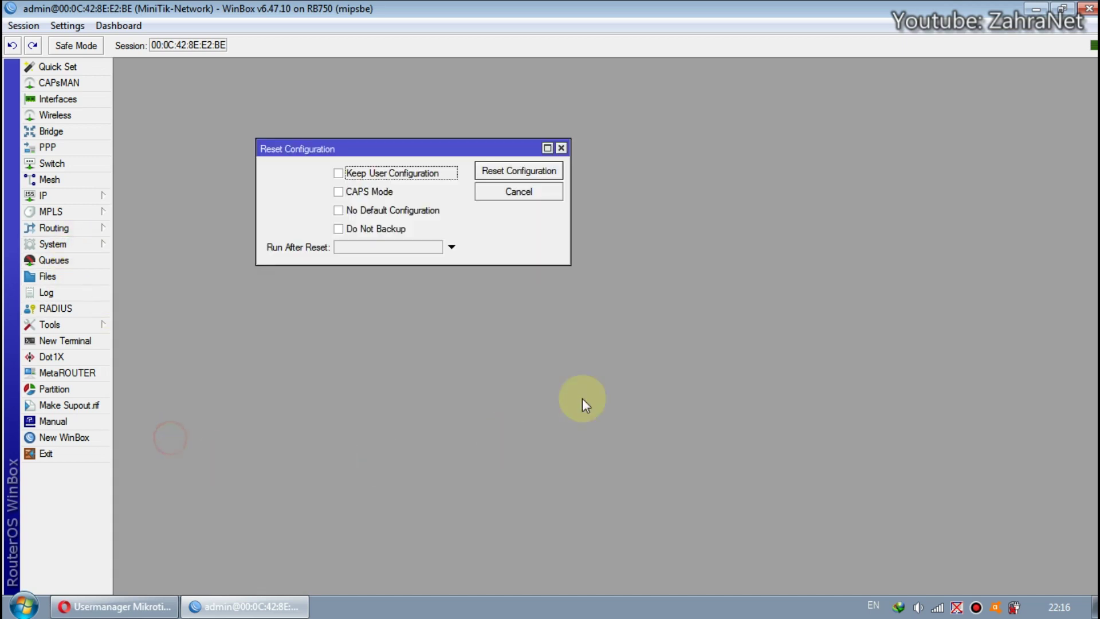
{"action": "left_click", "coordinate": [339, 230]}
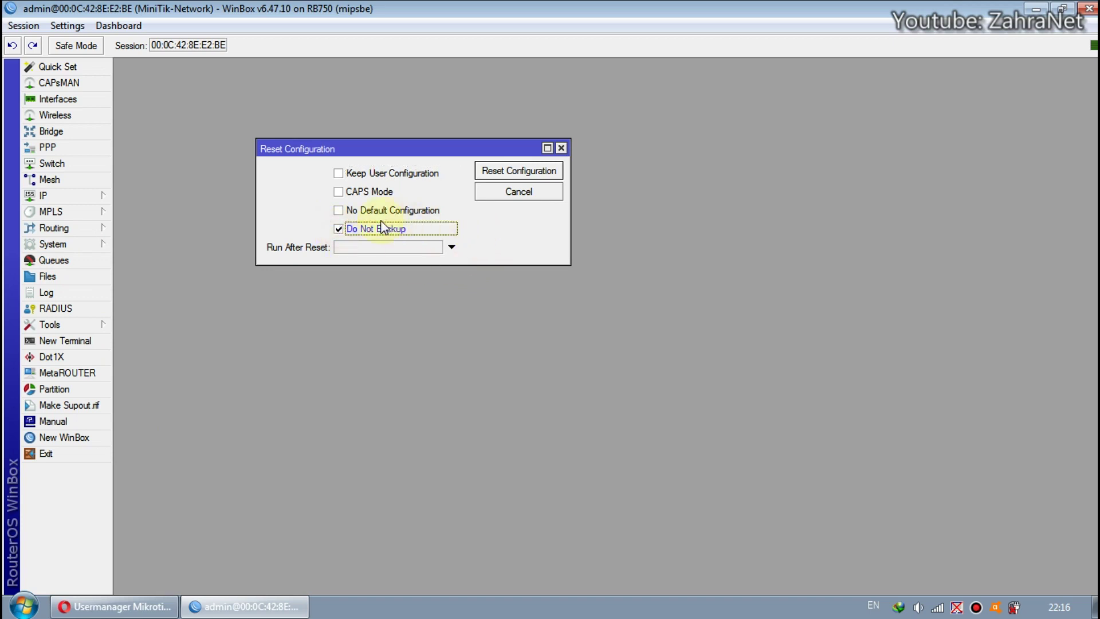
{"action": "left_click", "coordinate": [339, 211]}
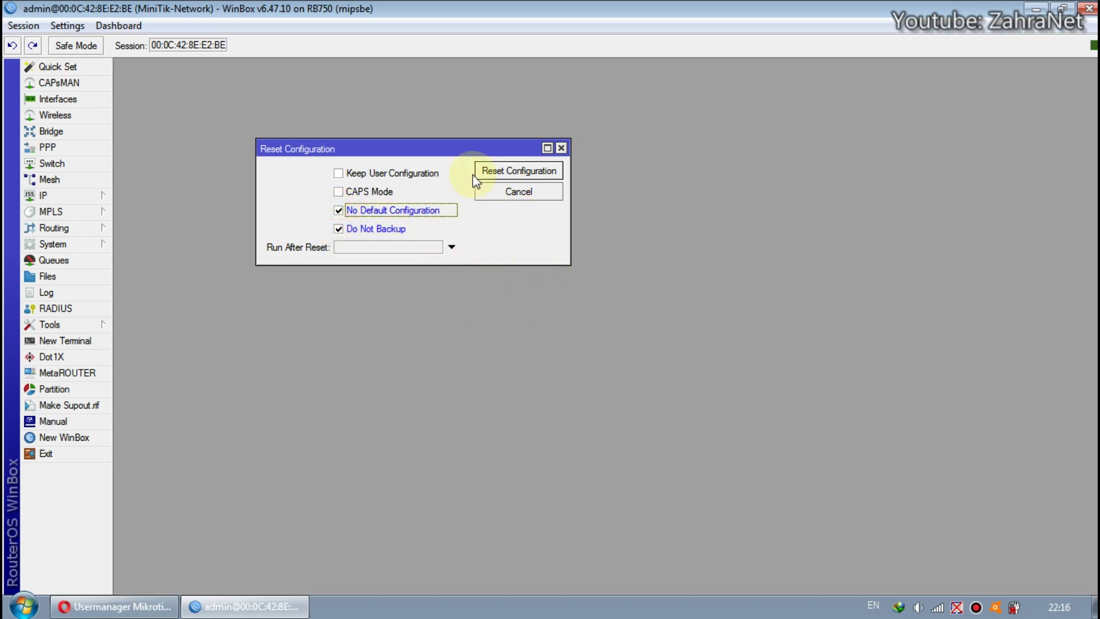
{"action": "left_click_drag", "start_coordinate": [457, 153], "coordinate": [473, 163]}
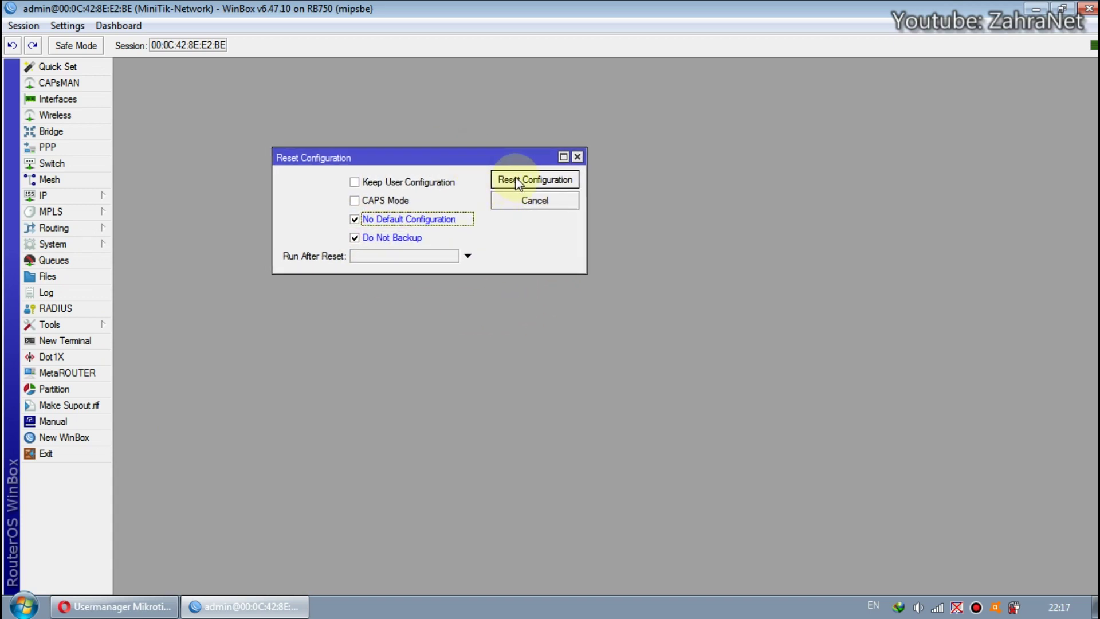
{"action": "left_click", "coordinate": [519, 181]}
{"action": "left_click", "coordinate": [621, 320]}
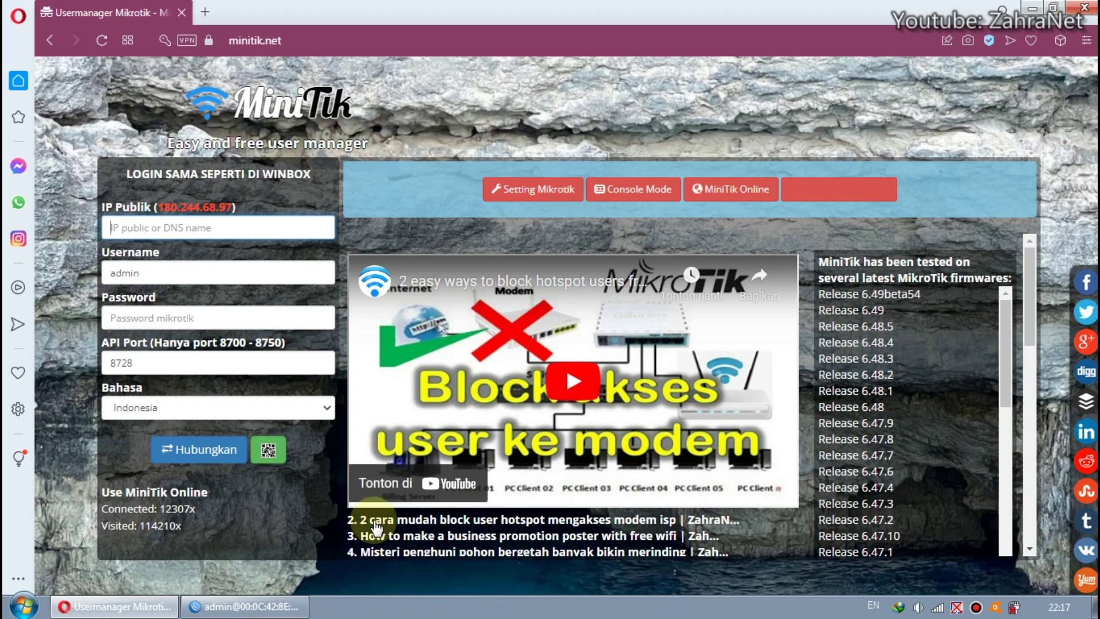
Switch between WinBox and the MiniTik browser page while the router reboots
{"action": "left_click", "coordinate": [245, 607]}
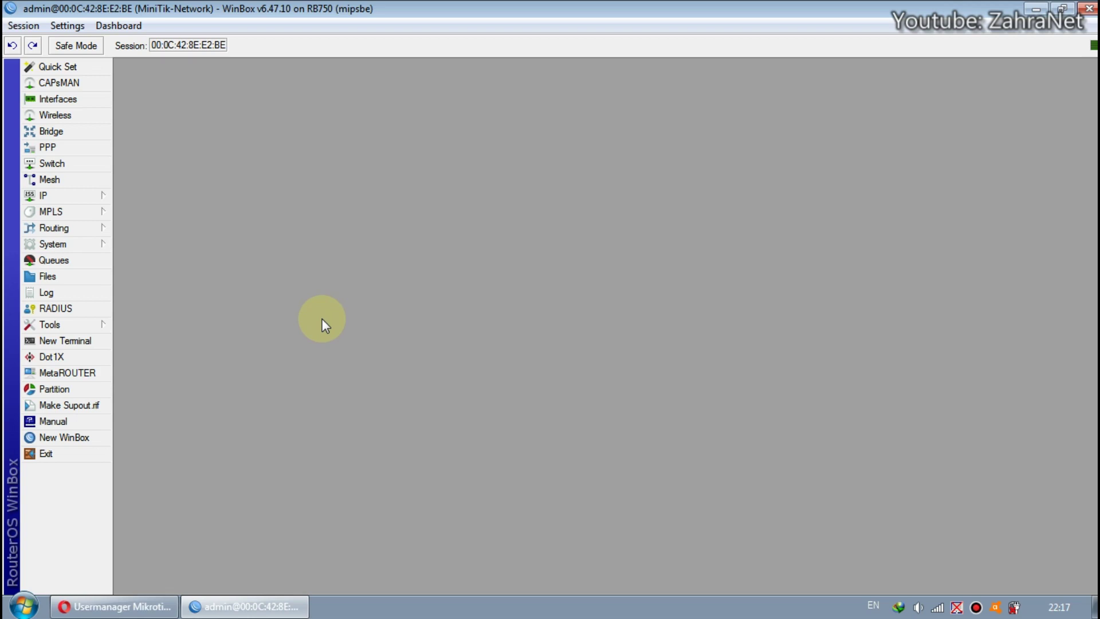
{"action": "key", "text": "alt+Tab"}
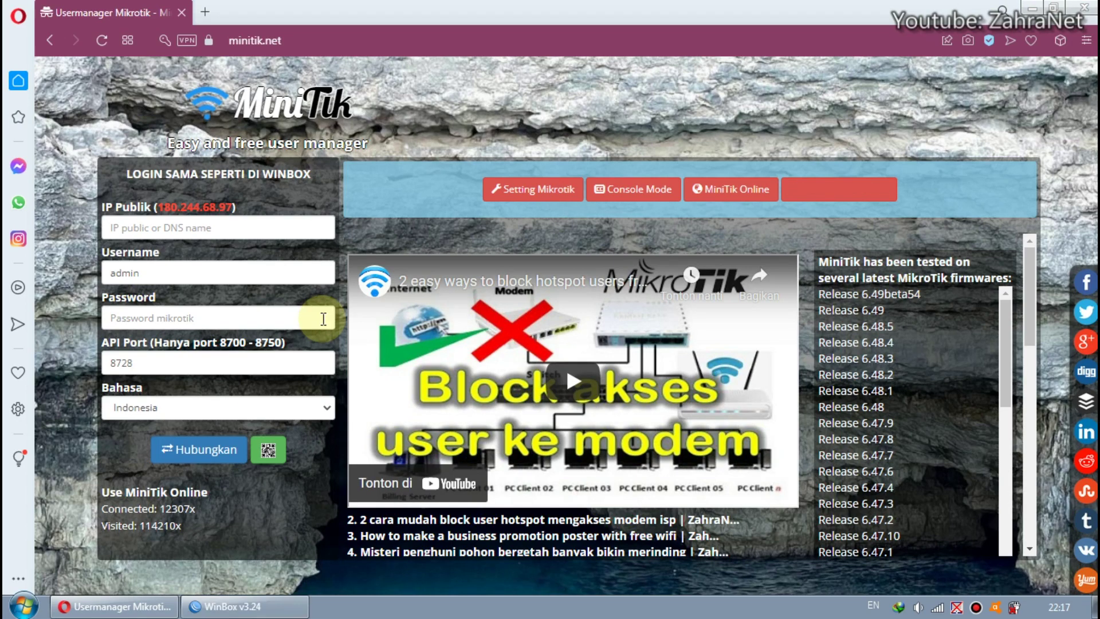
Cancel reconnecting, refresh Neighbors, and select the reset RB750 (MikroTik, 0.0.0.0)
{"action": "left_click", "coordinate": [272, 606]}
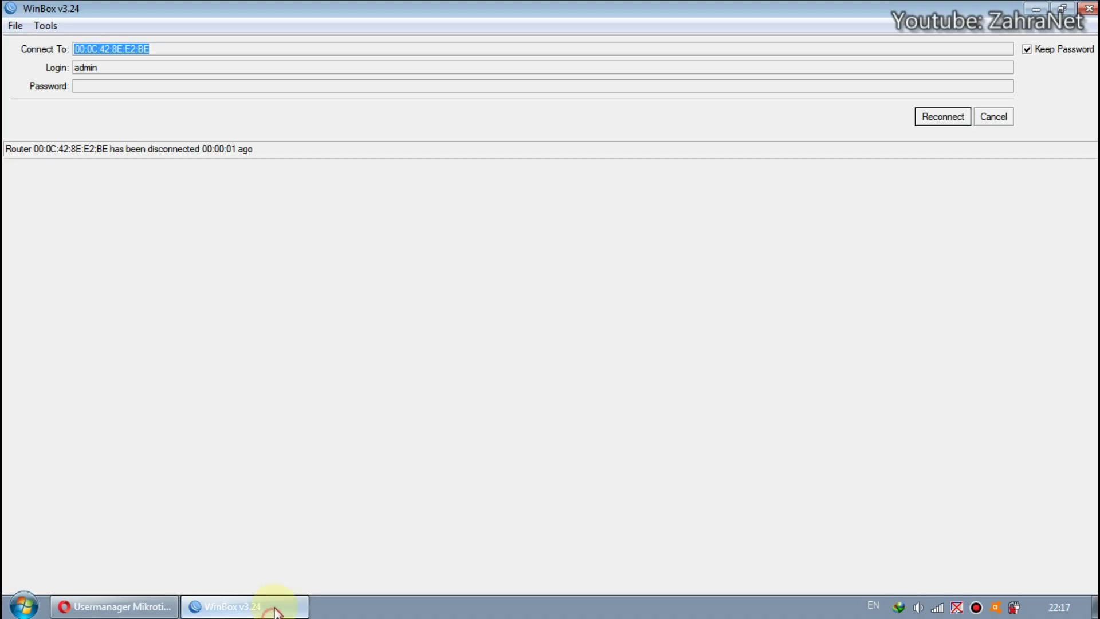
{"action": "left_click", "coordinate": [992, 118]}
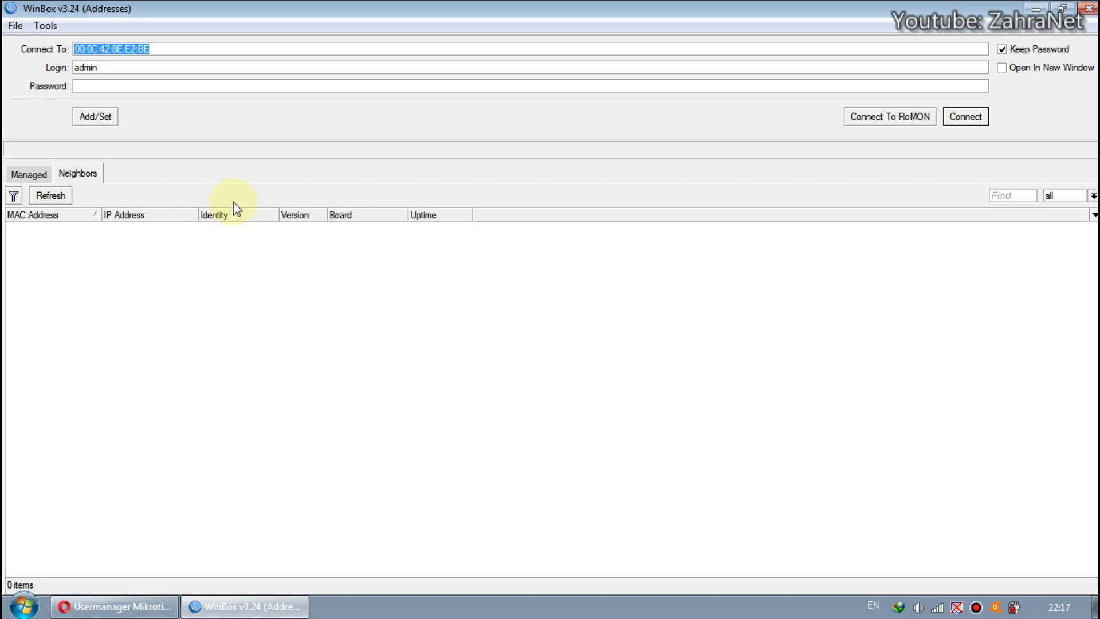
{"action": "left_click", "coordinate": [49, 196]}
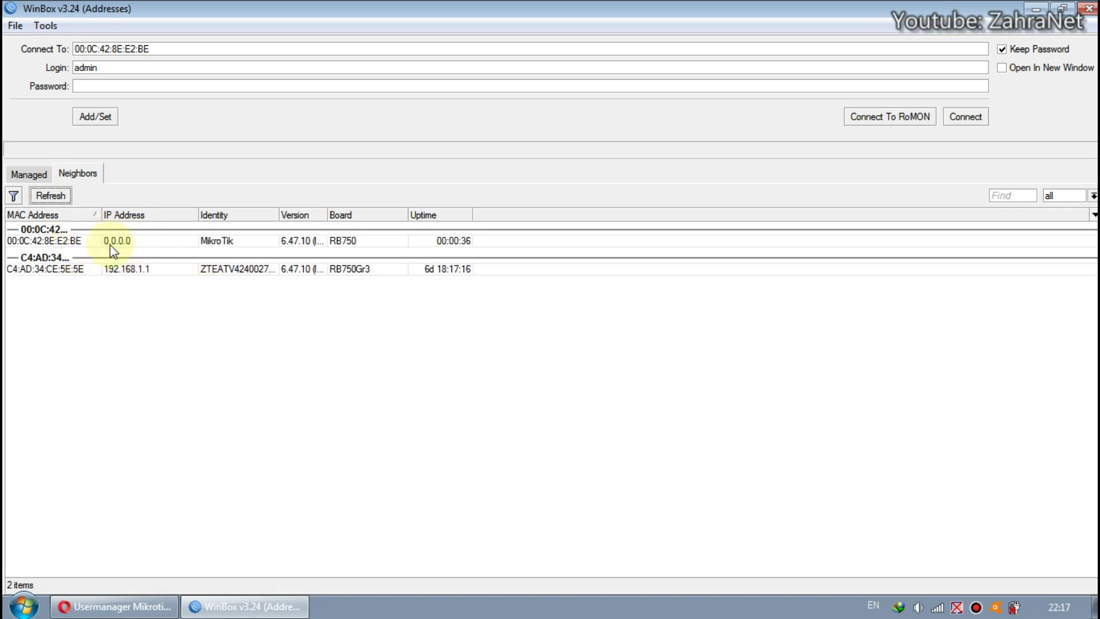
{"action": "left_click", "coordinate": [72, 241]}
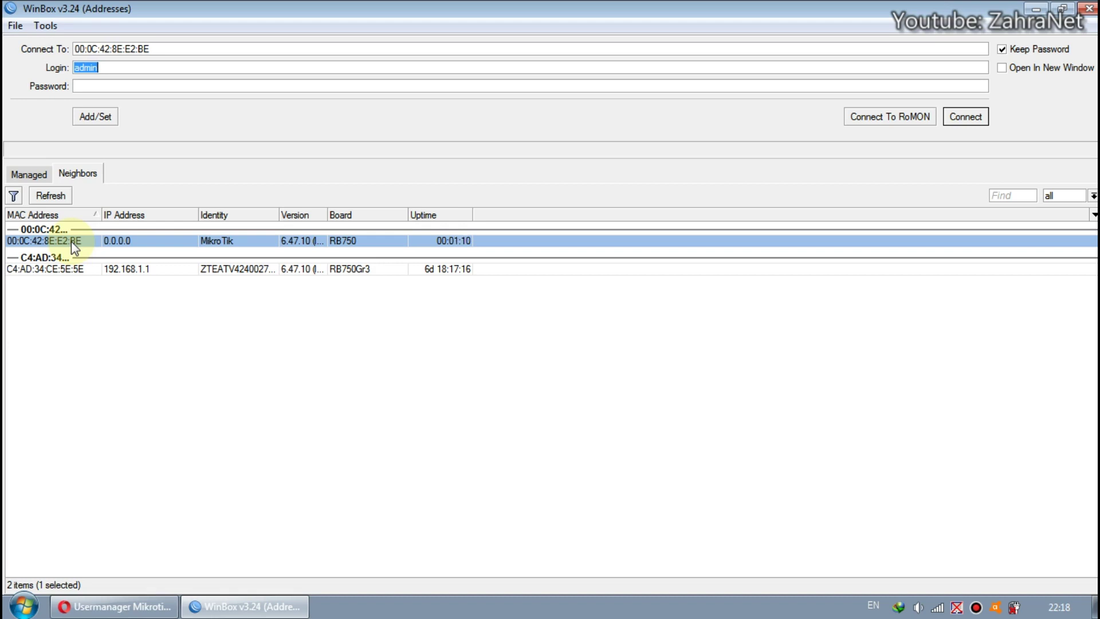
Log in to the reset RB750 and check its empty queue lists and Quick Set
{"action": "left_click", "coordinate": [976, 117]}
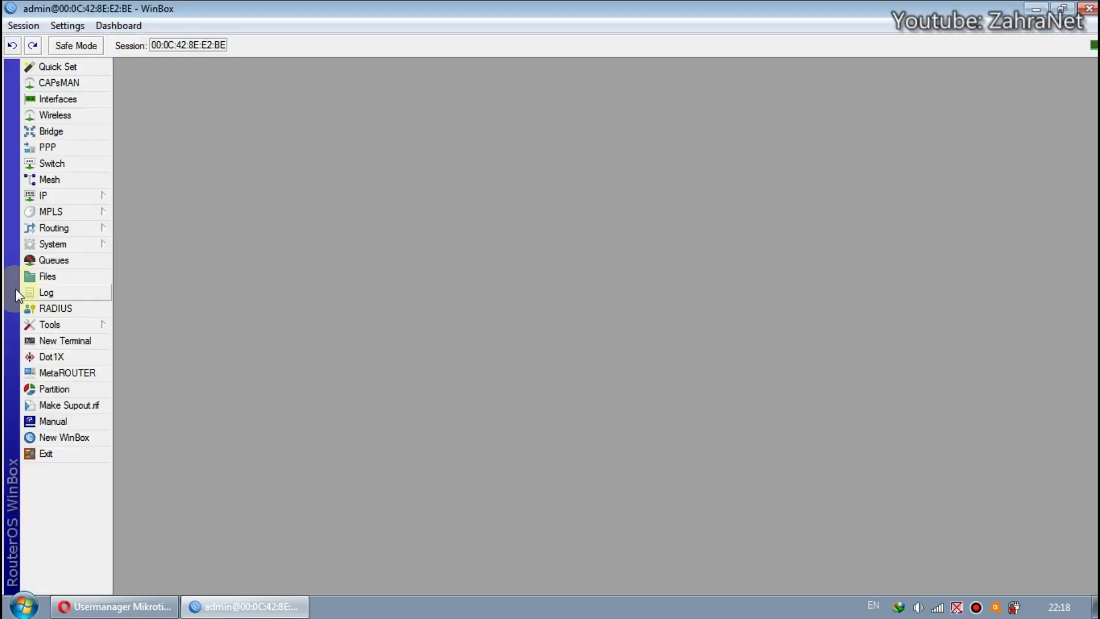
{"action": "left_click", "coordinate": [74, 260]}
{"action": "left_click", "coordinate": [281, 175]}
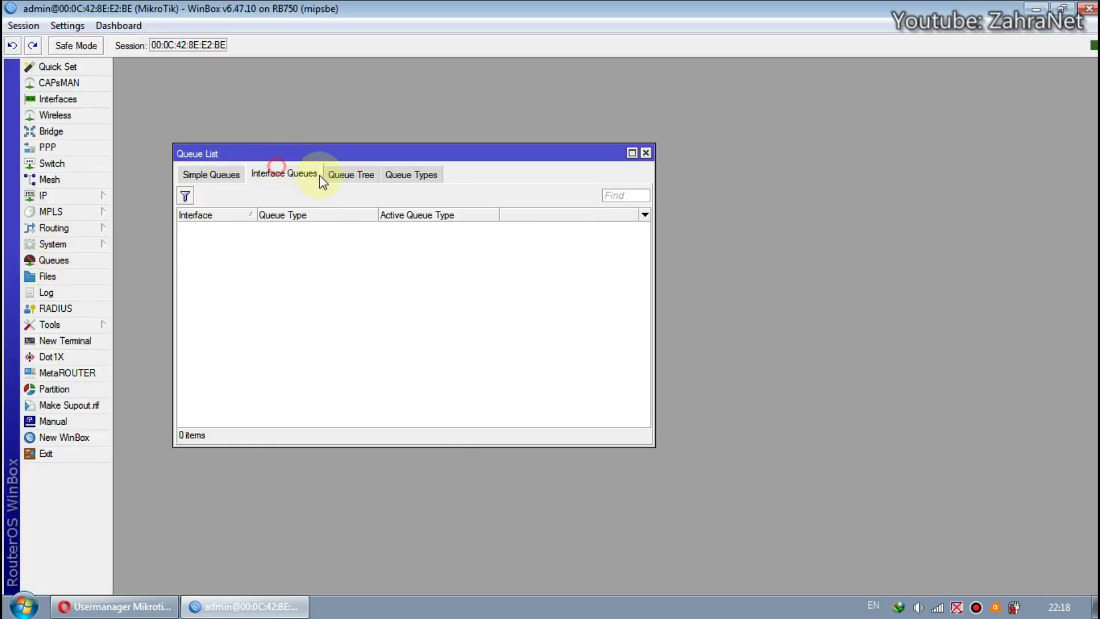
{"action": "left_click", "coordinate": [349, 175]}
{"action": "left_click", "coordinate": [406, 175]}
{"action": "left_click", "coordinate": [224, 175]}
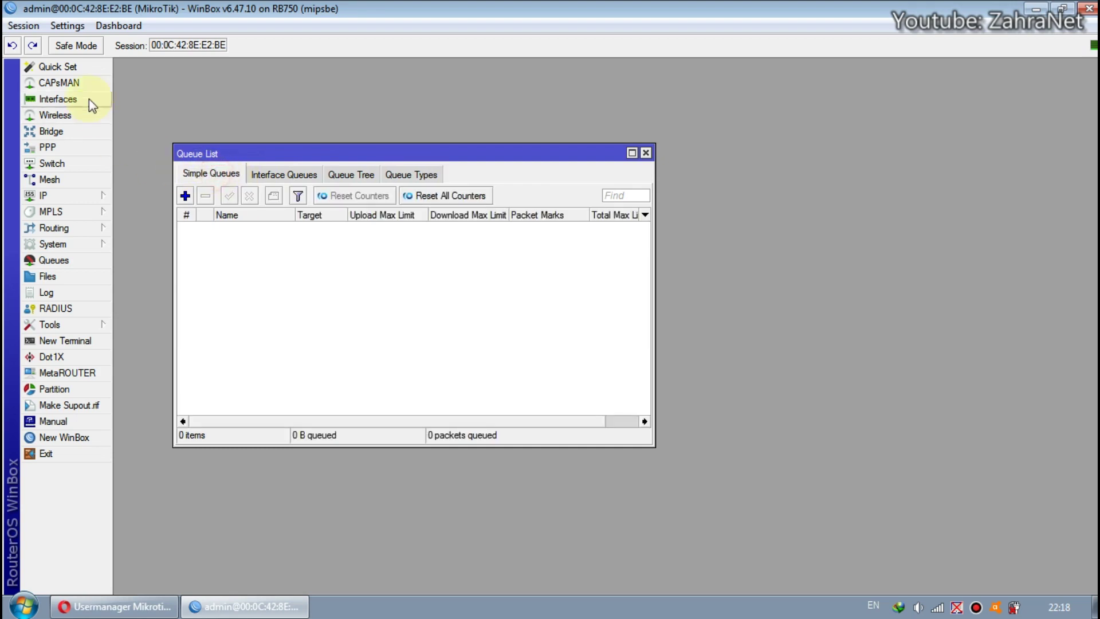
{"action": "left_click", "coordinate": [63, 67]}
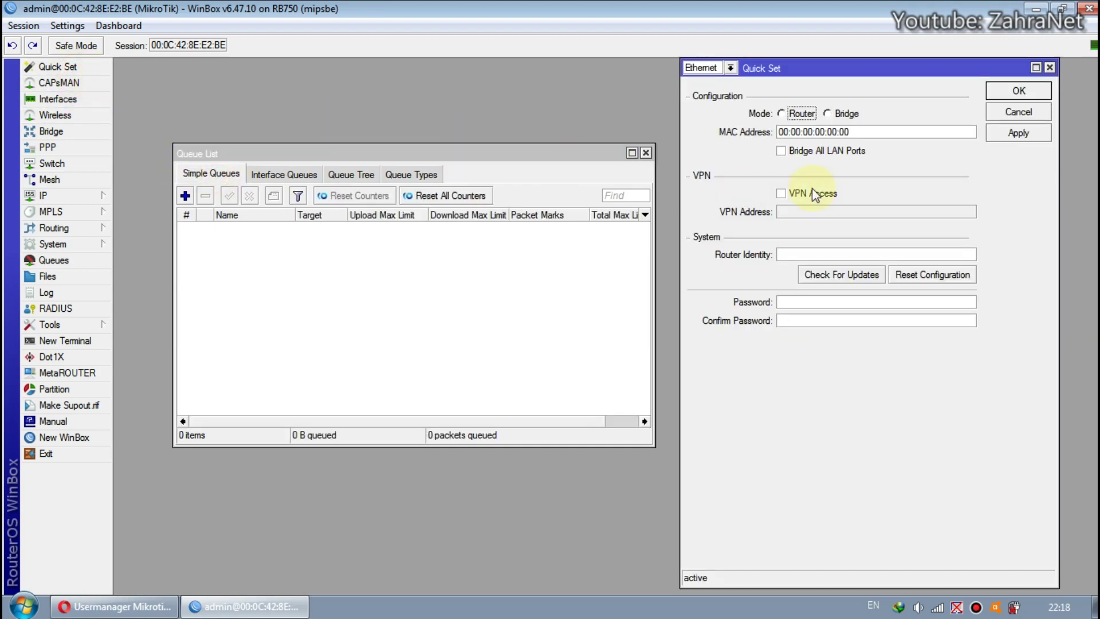
{"action": "left_click", "coordinate": [1050, 67]}
{"action": "left_click", "coordinate": [646, 153]}
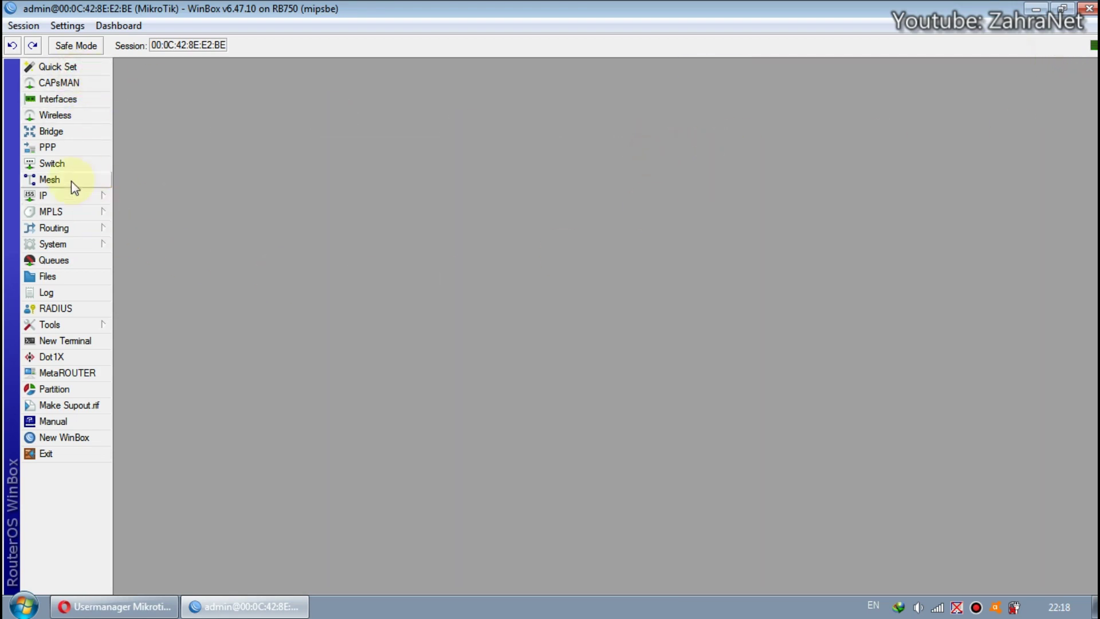
Copy the serial number from System > RouterBOARD and return to the MiniTik page
{"action": "left_click", "coordinate": [53, 245]}
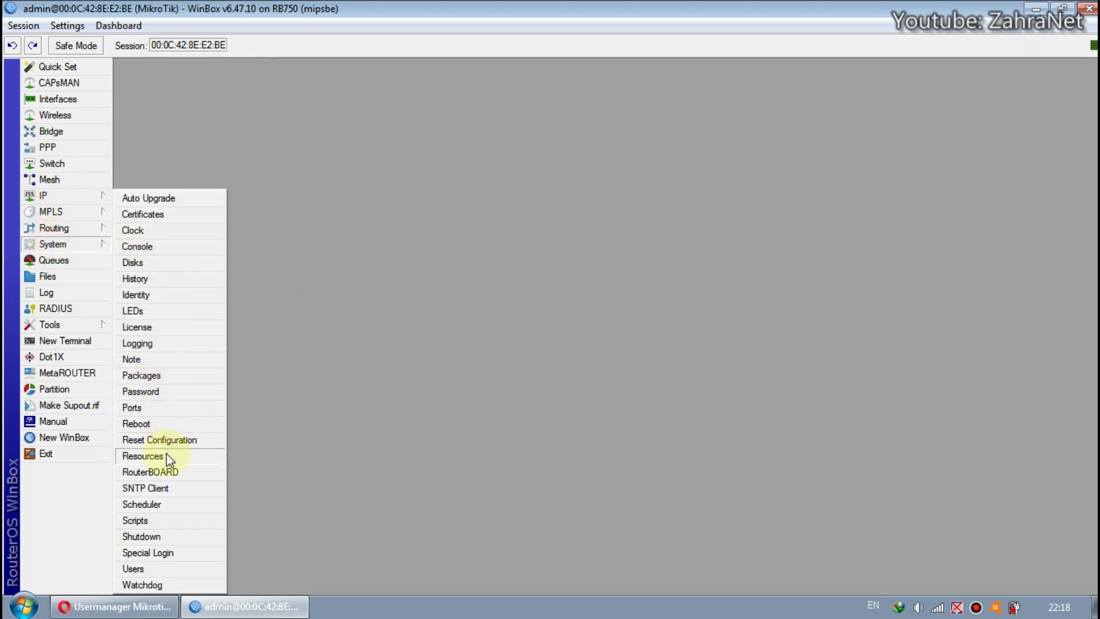
{"action": "left_click", "coordinate": [160, 473]}
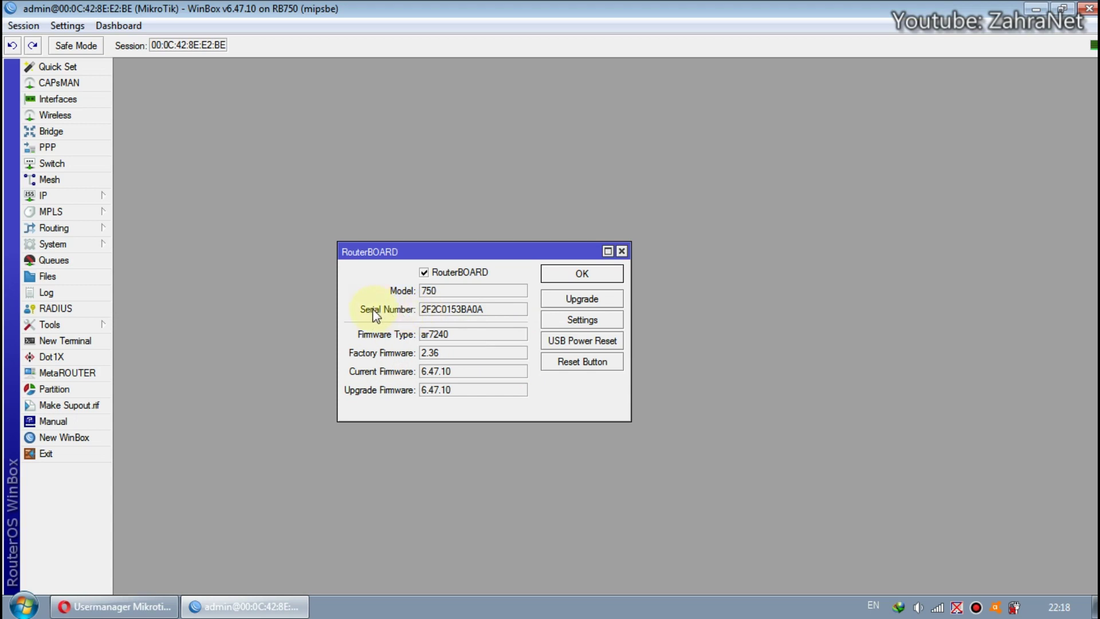
{"action": "double_click", "coordinate": [475, 310]}
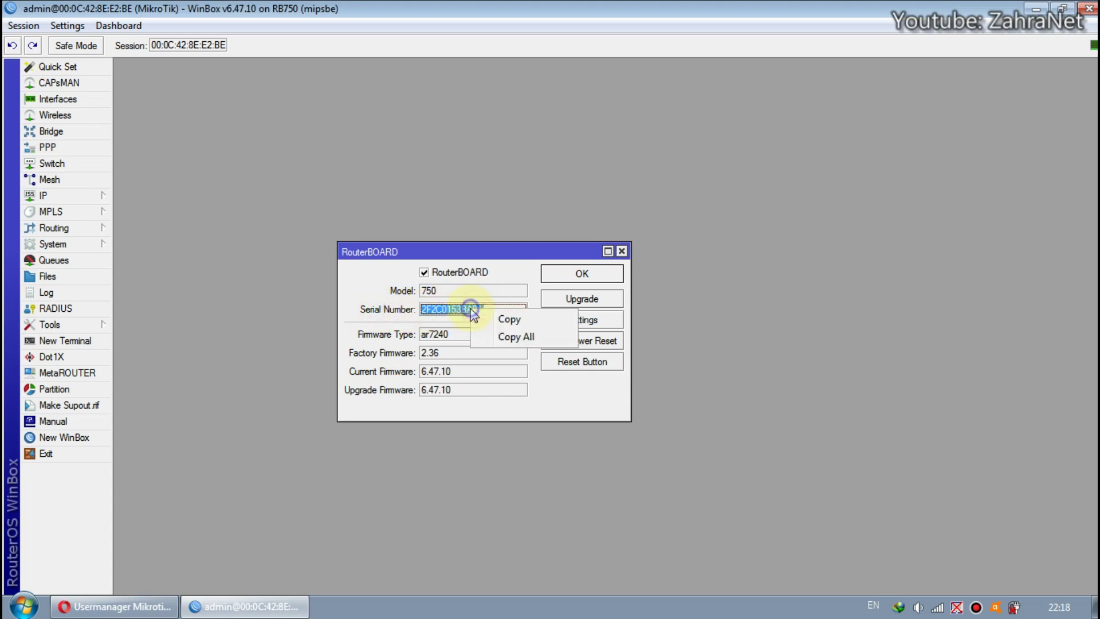
{"action": "left_click", "coordinate": [481, 320]}
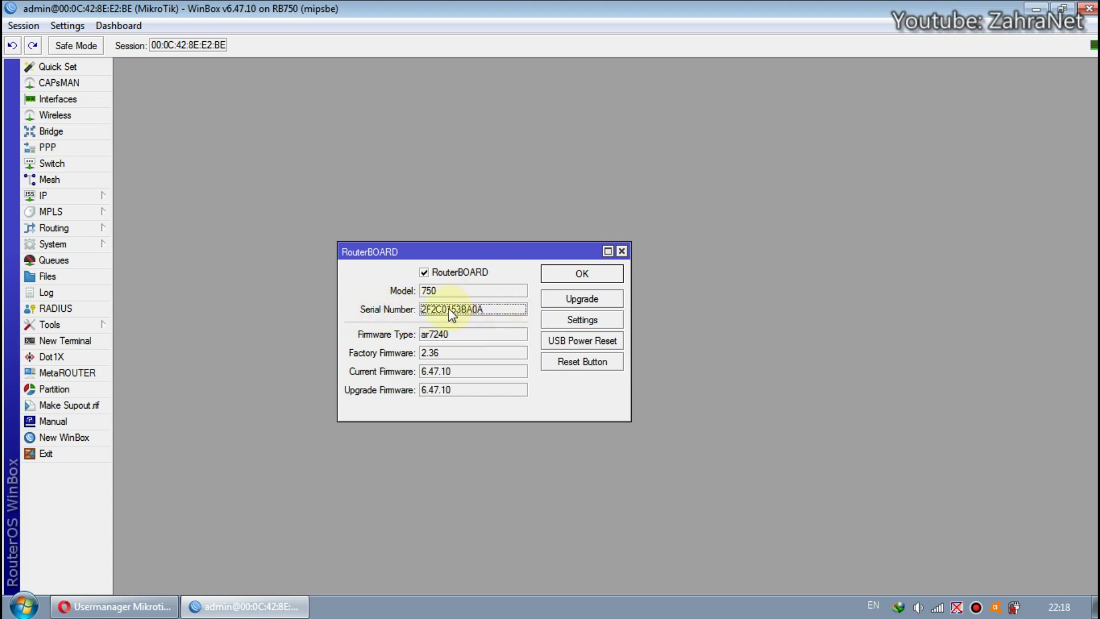
{"action": "left_click", "coordinate": [115, 606]}
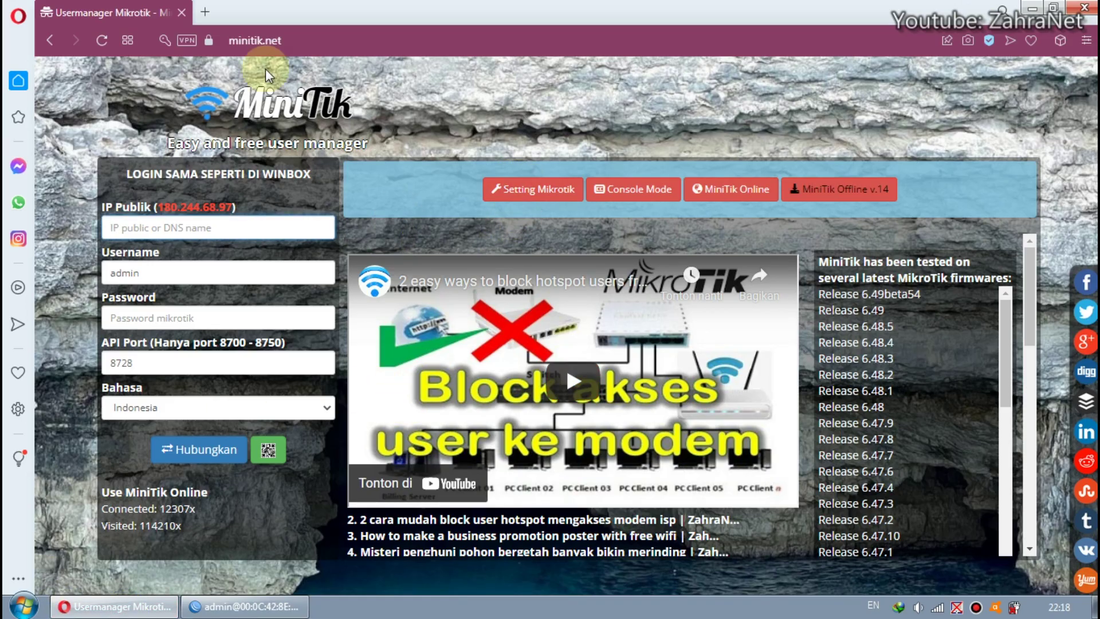
Reload MiniTik and open the MikroTik setup script page
{"action": "left_click", "coordinate": [310, 45]}
{"action": "key", "text": "Return"}
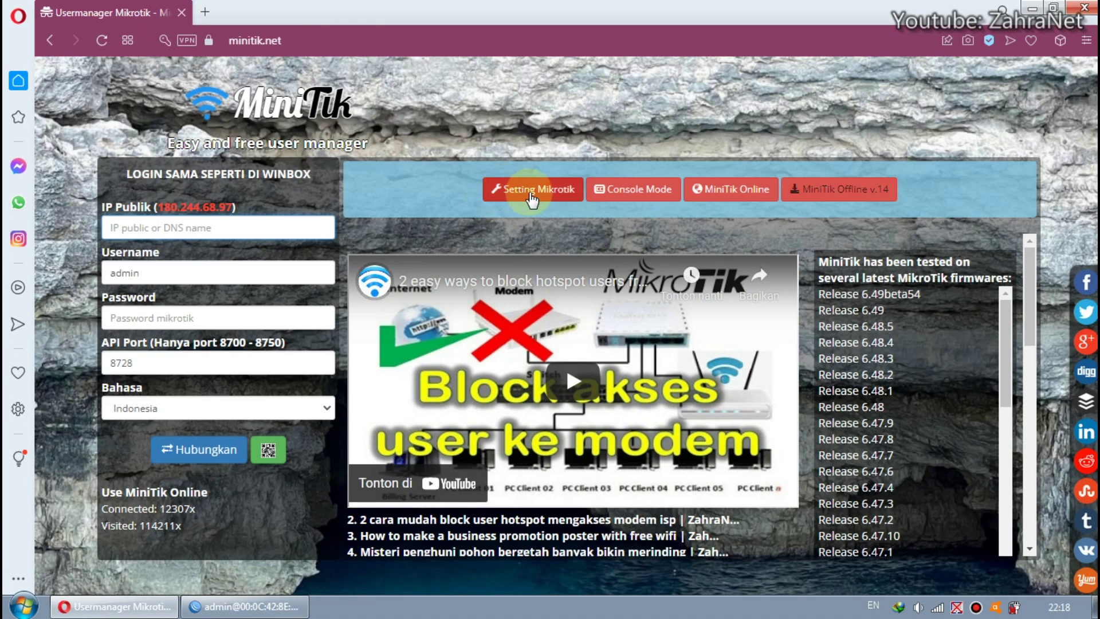
{"action": "left_click", "coordinate": [531, 198]}
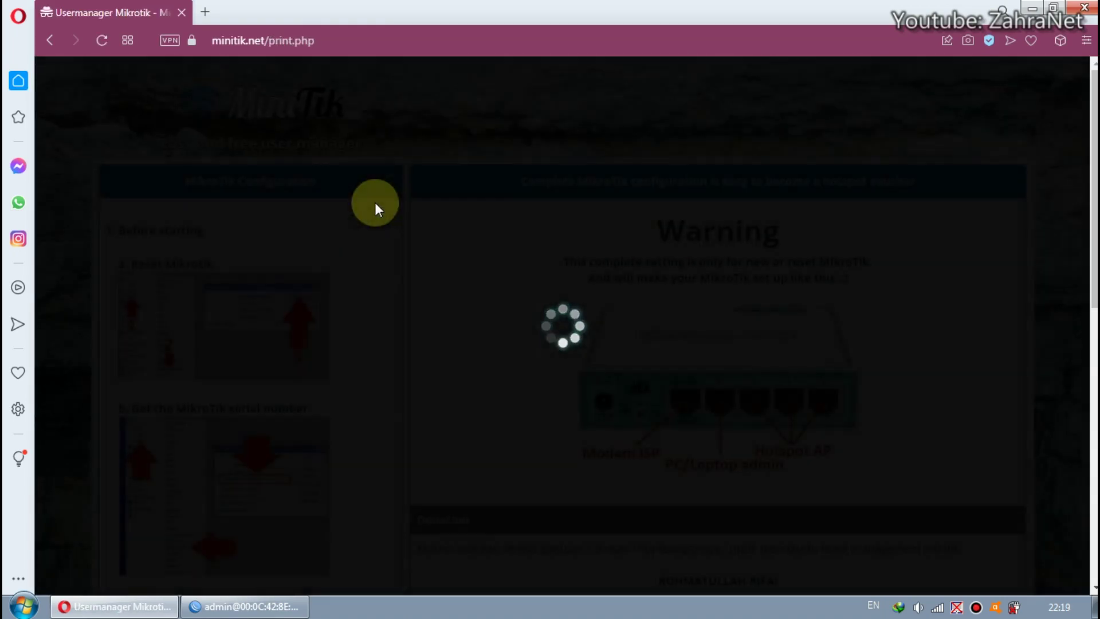
{"action": "scroll", "coordinate": [354, 257], "scroll_direction": "down", "scroll_amount": 6}
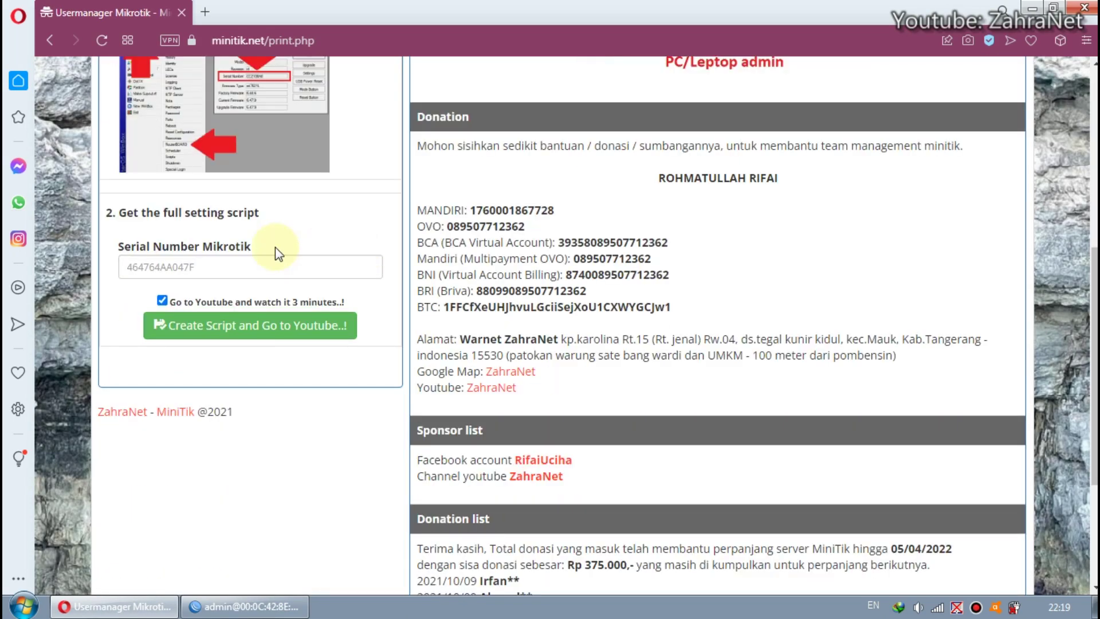
{"action": "scroll", "coordinate": [241, 247], "scroll_direction": "up", "scroll_amount": 1}
Paste the serial number, create the script, and proceed to the YouTube video
{"action": "left_click", "coordinate": [231, 344]}
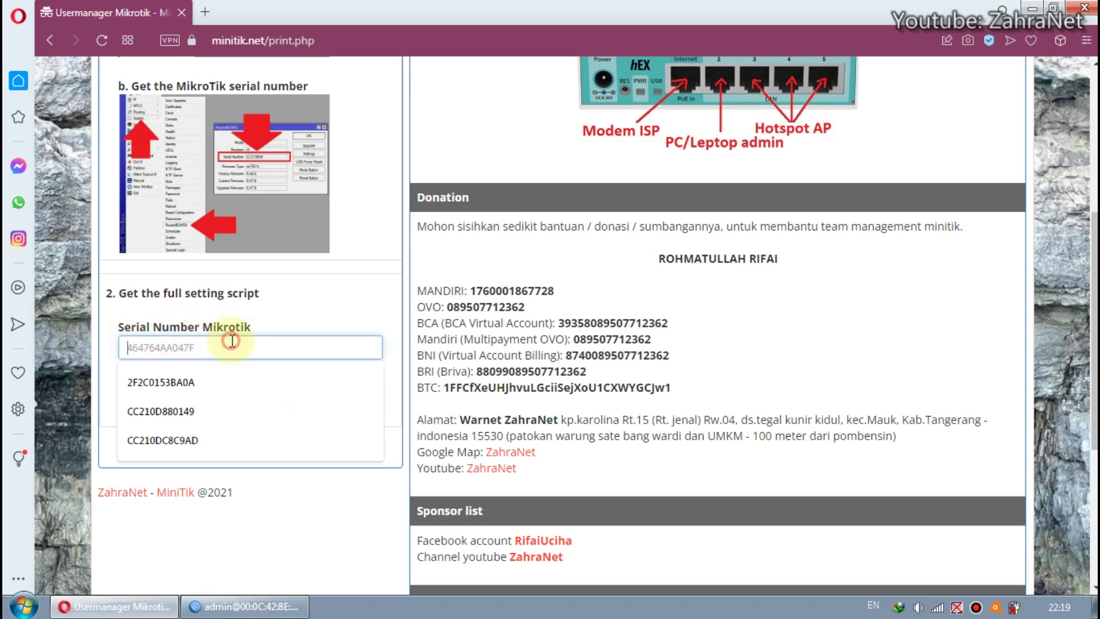
{"action": "right_click", "coordinate": [217, 345]}
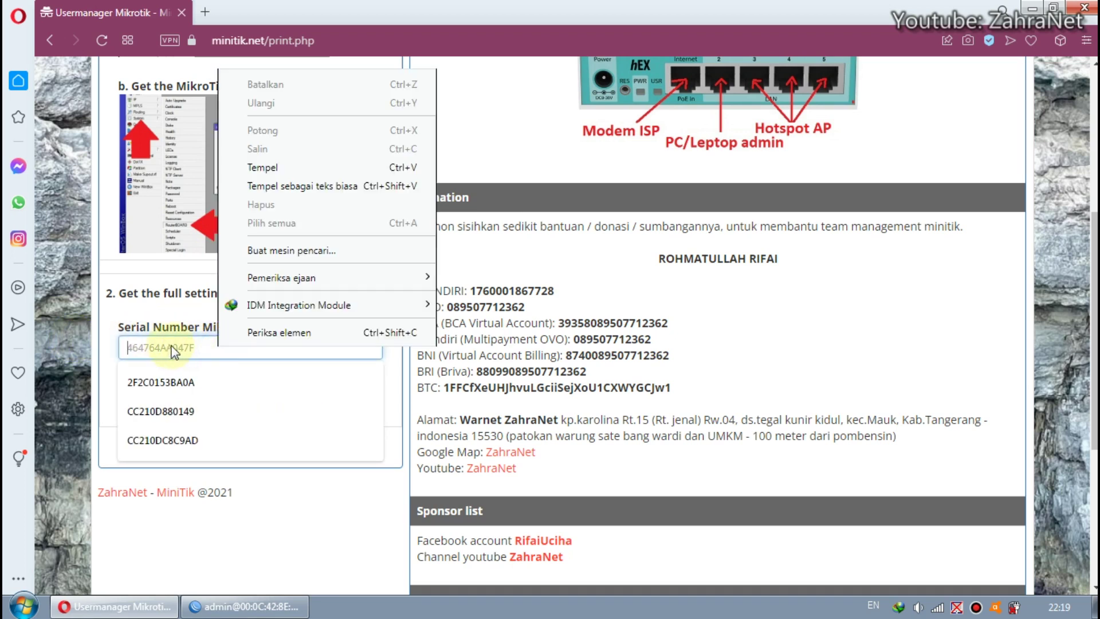
{"action": "left_click", "coordinate": [279, 168]}
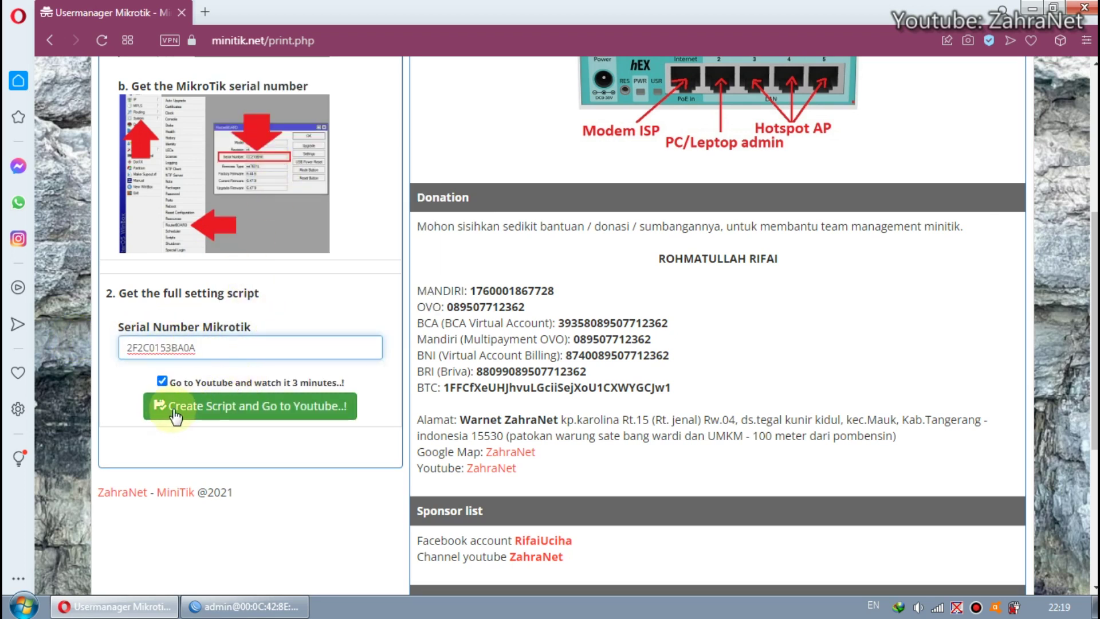
{"action": "left_click", "coordinate": [256, 413]}
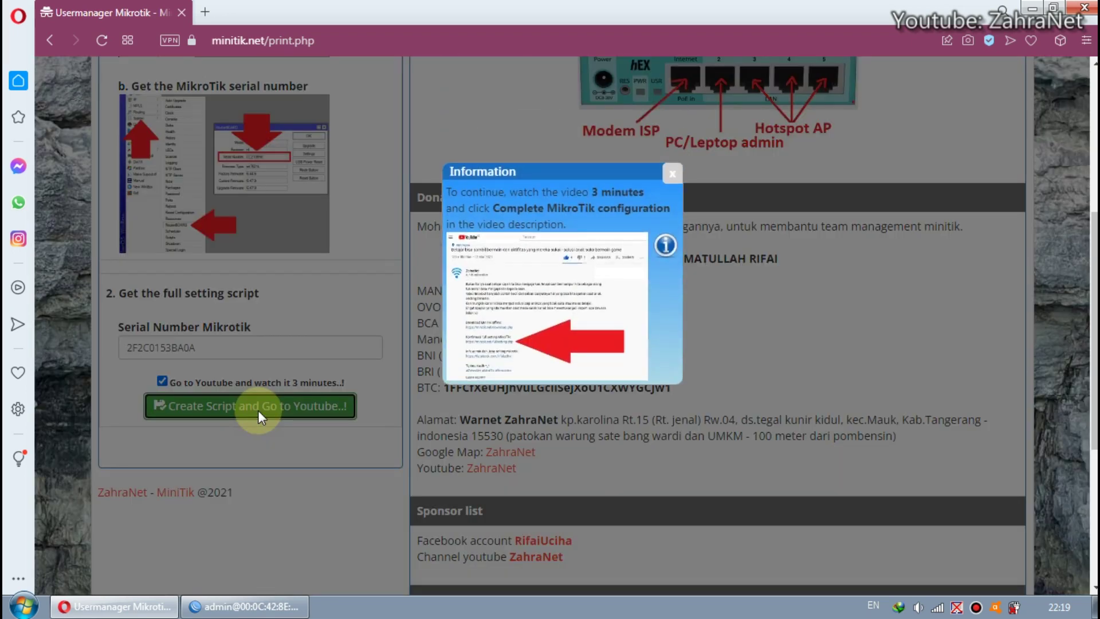
{"action": "left_click", "coordinate": [672, 173]}
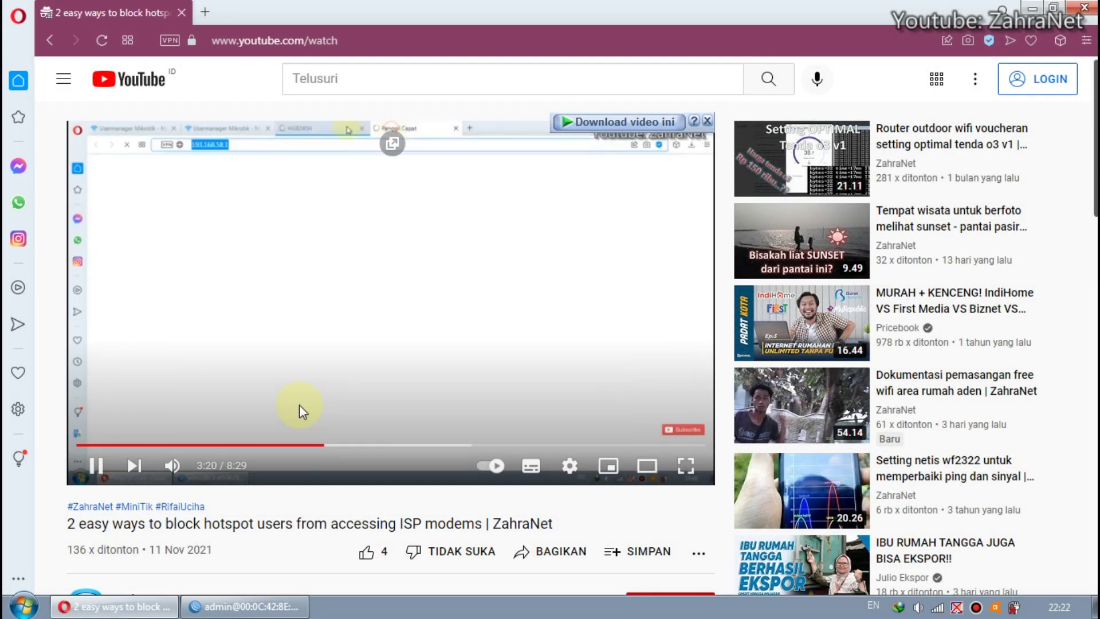
Expand the video description and open its minitik.net/fullsetting.php configuration link
{"action": "scroll", "coordinate": [298, 405], "scroll_direction": "down", "scroll_amount": 3}
{"action": "scroll", "coordinate": [285, 423], "scroll_direction": "down", "scroll_amount": 1}
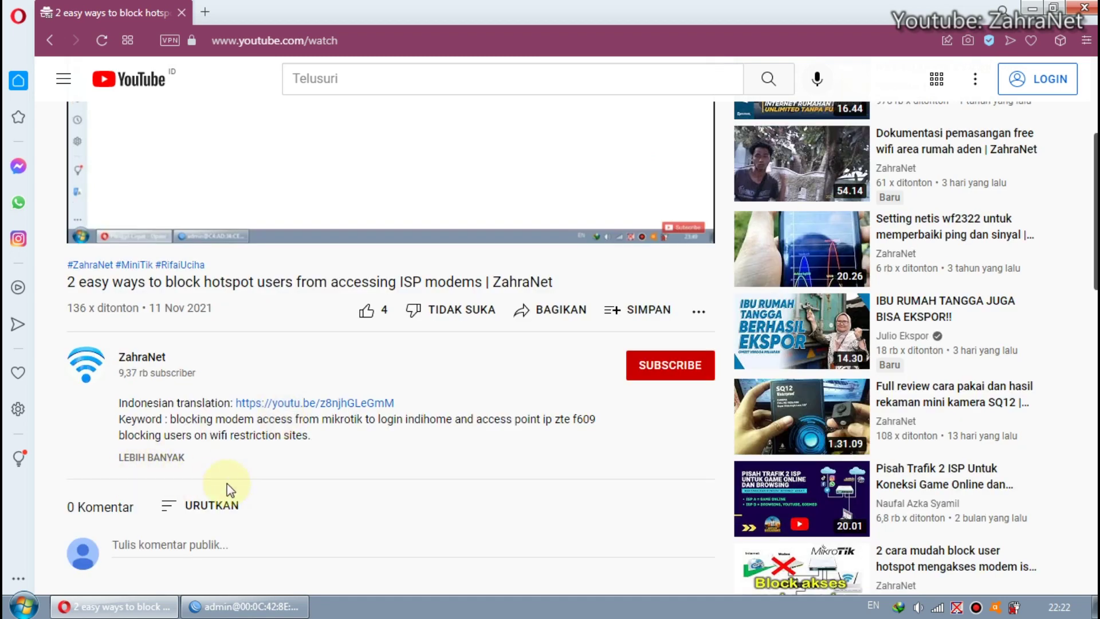
{"action": "left_click", "coordinate": [160, 463]}
{"action": "scroll", "coordinate": [210, 459], "scroll_direction": "down", "scroll_amount": 3}
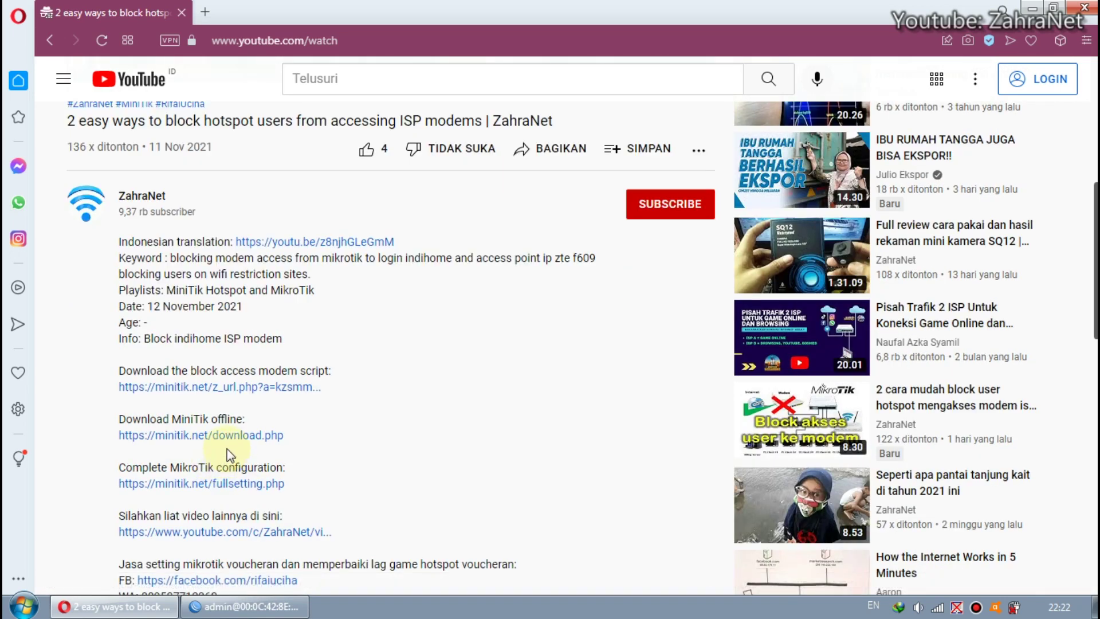
{"action": "scroll", "coordinate": [229, 456], "scroll_direction": "down", "scroll_amount": 1}
{"action": "left_click_drag", "start_coordinate": [118, 386], "coordinate": [286, 391]}
{"action": "left_click", "coordinate": [295, 387]}
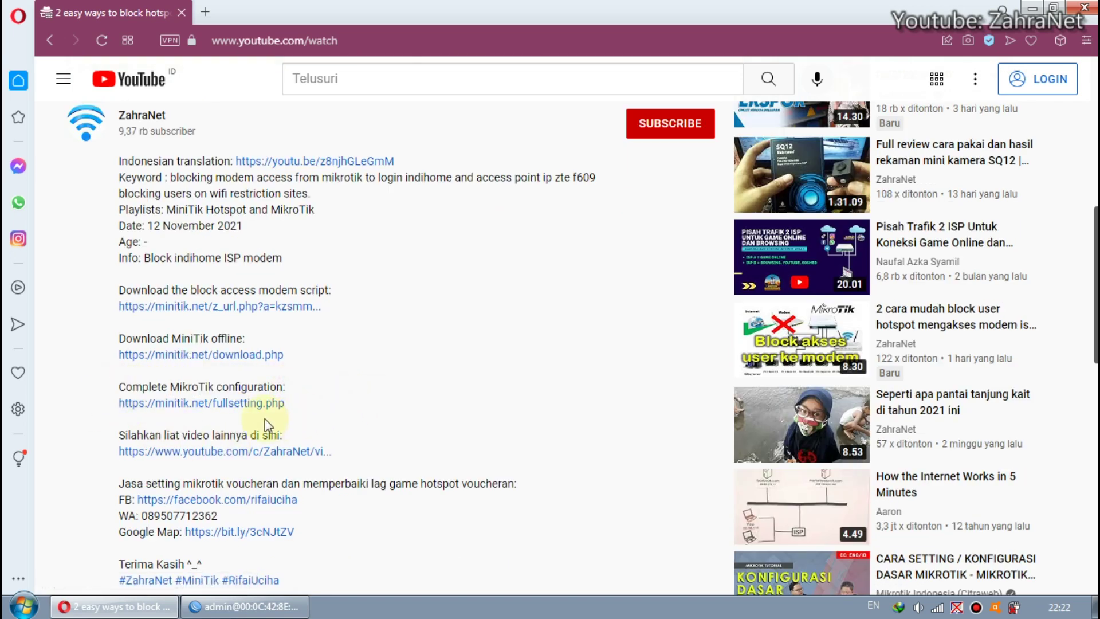
{"action": "left_click", "coordinate": [221, 404]}
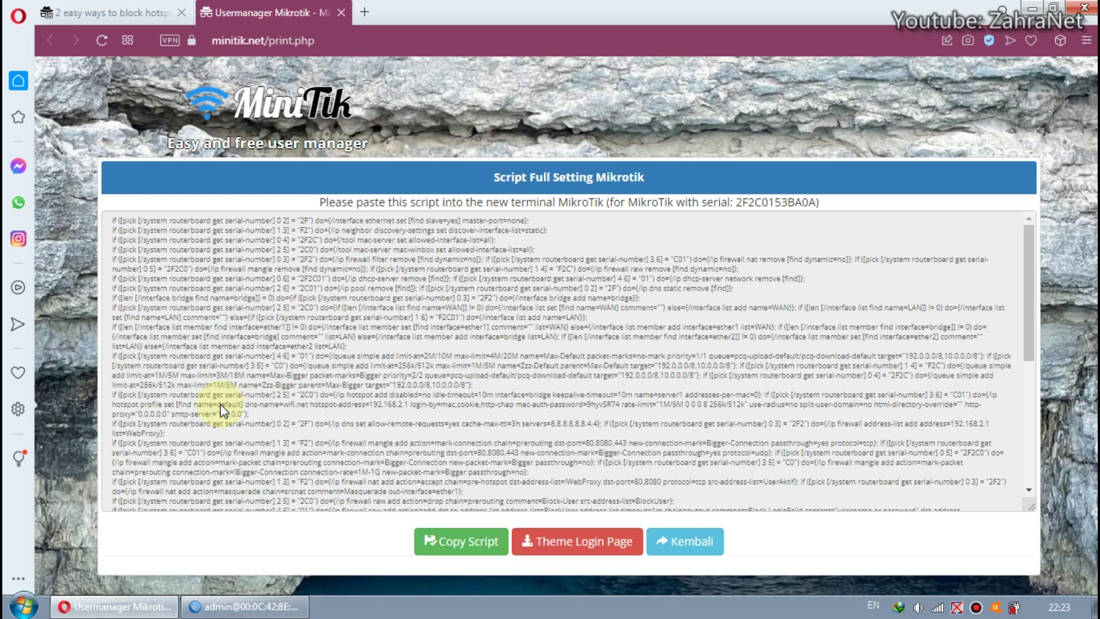
Copy the full setting script and open a fresh WinBox terminal ready for pasting
{"action": "left_click", "coordinate": [461, 550]}
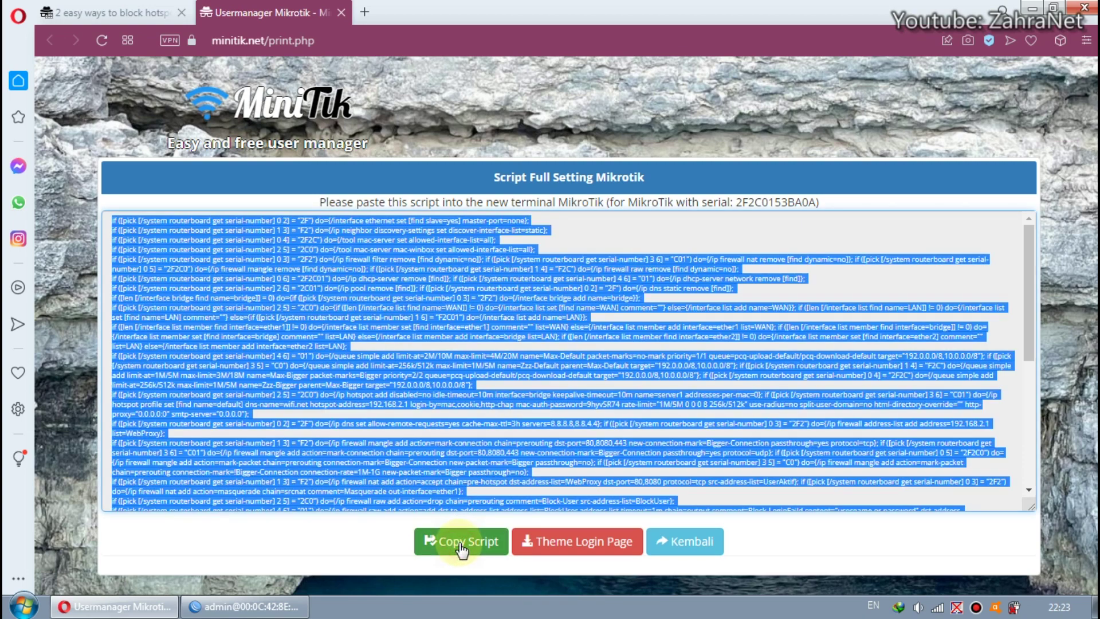
{"action": "left_click", "coordinate": [269, 608]}
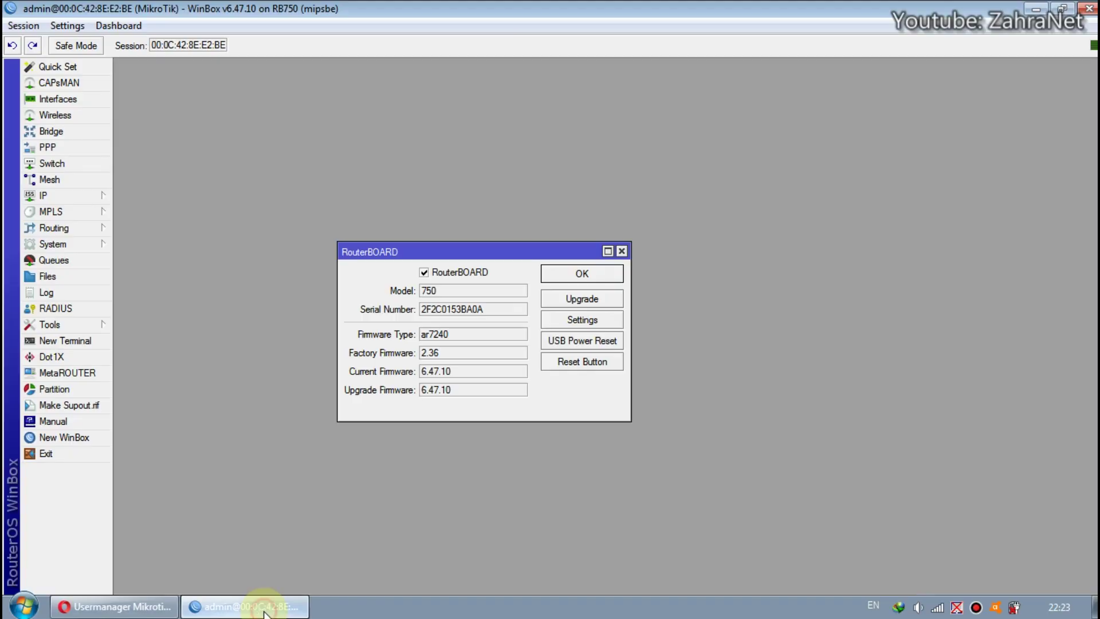
{"action": "left_click", "coordinate": [622, 251]}
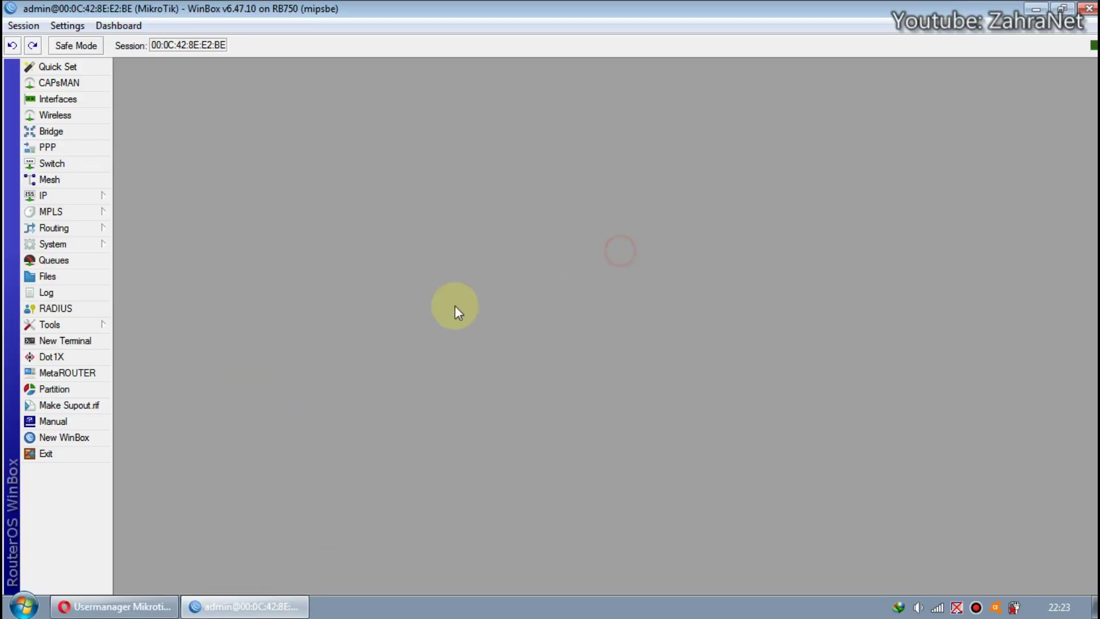
{"action": "left_click", "coordinate": [94, 344]}
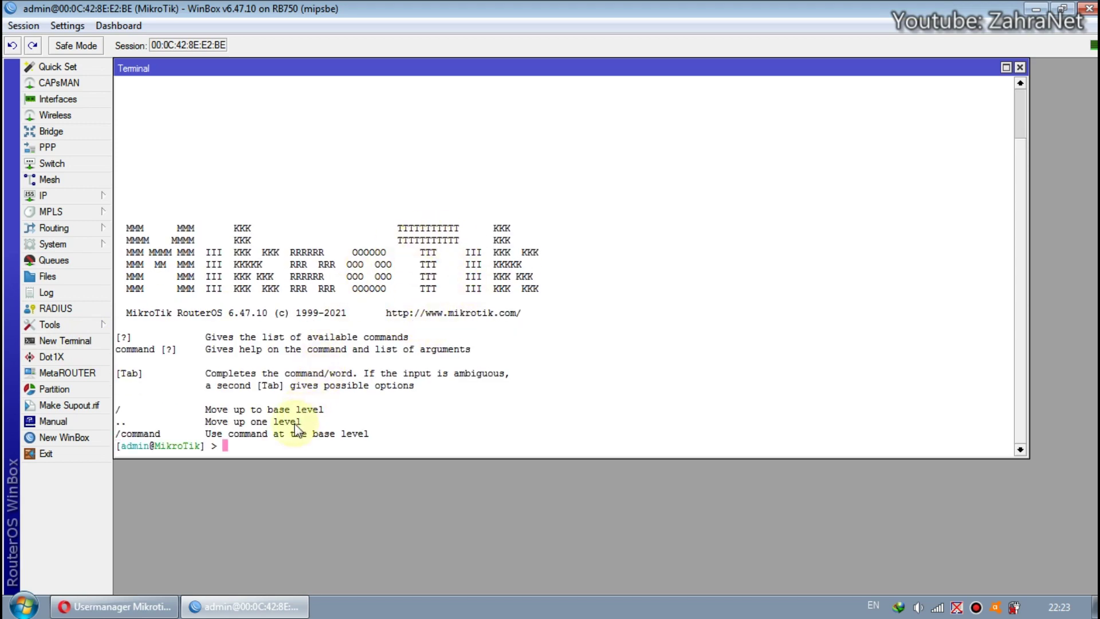
{"action": "right_click", "coordinate": [275, 444]}
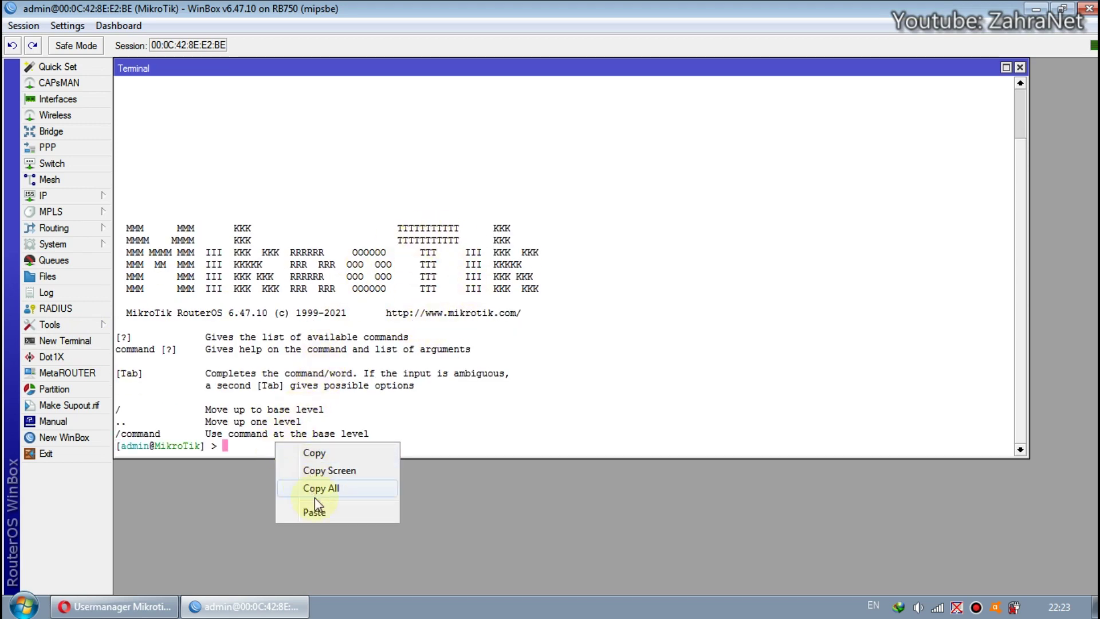
Paste the full setting script into the terminal and scroll back through its output
{"action": "left_click", "coordinate": [321, 514]}
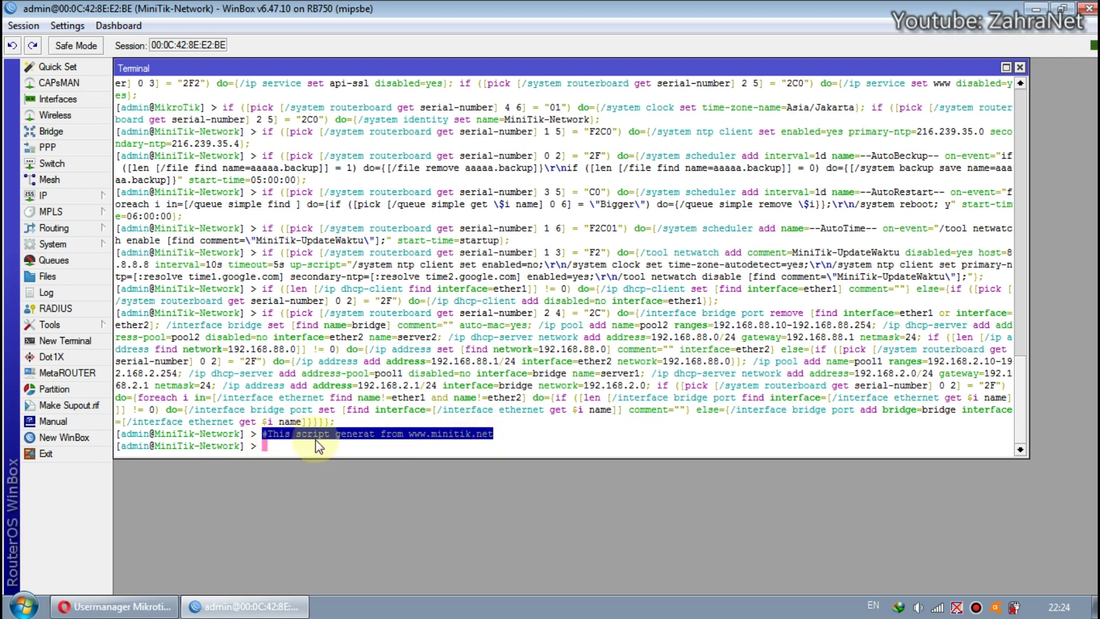
{"action": "scroll", "coordinate": [372, 425], "scroll_direction": "up", "scroll_amount": 5}
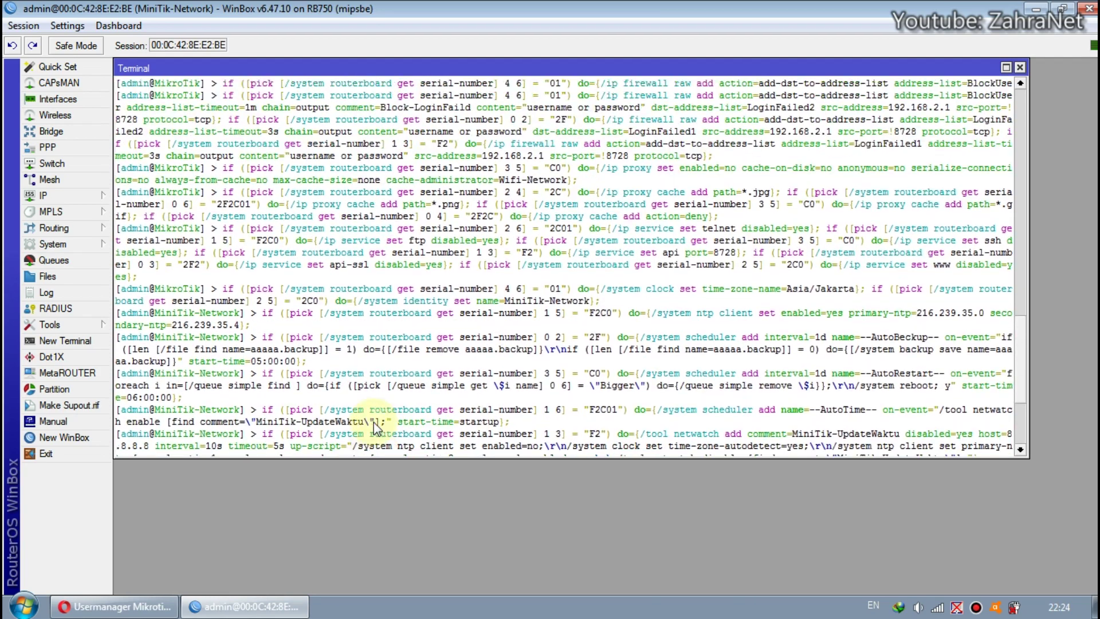
{"action": "scroll", "coordinate": [375, 427], "scroll_direction": "up", "scroll_amount": 2}
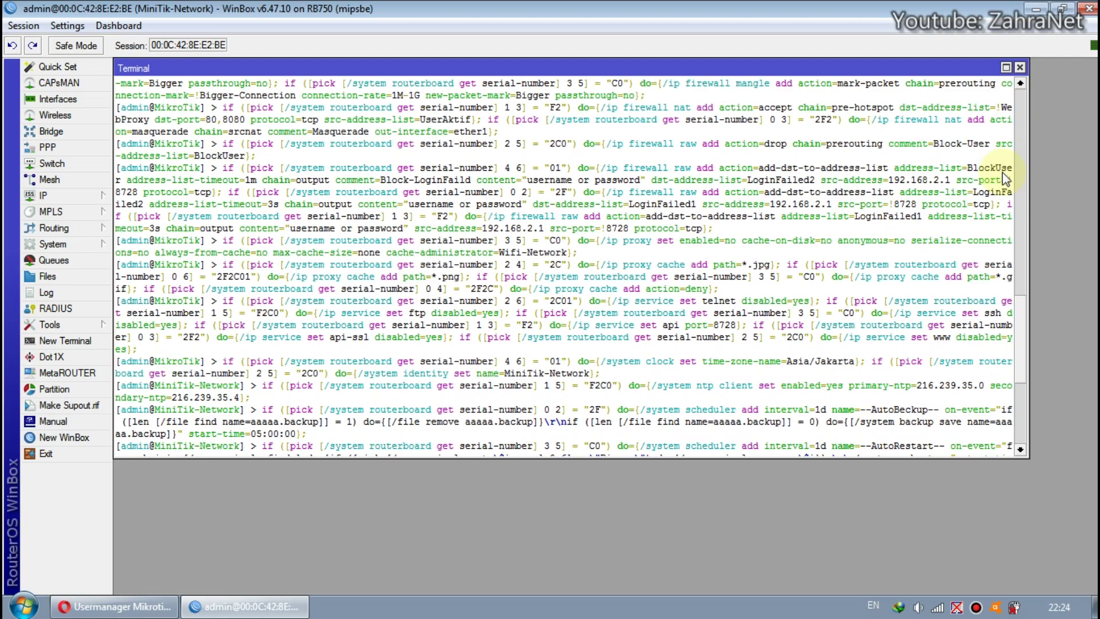
{"action": "left_click_drag", "start_coordinate": [1026, 312], "coordinate": [1035, 168]}
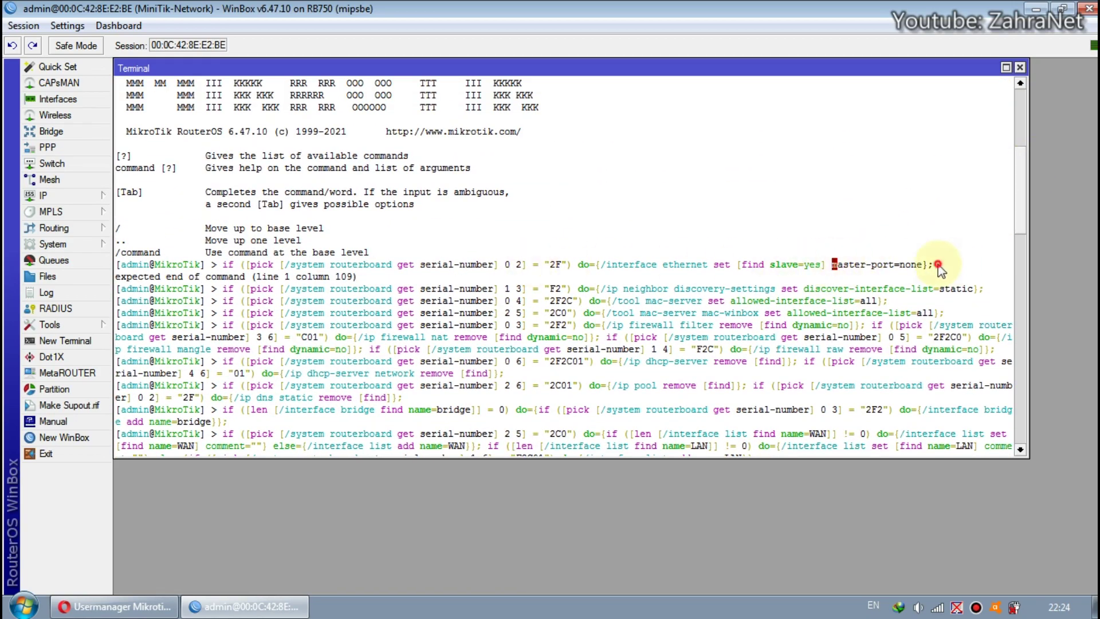
Close the Terminal and open the Interface List, widened to show packet-rate columns
{"action": "left_click", "coordinate": [1021, 67]}
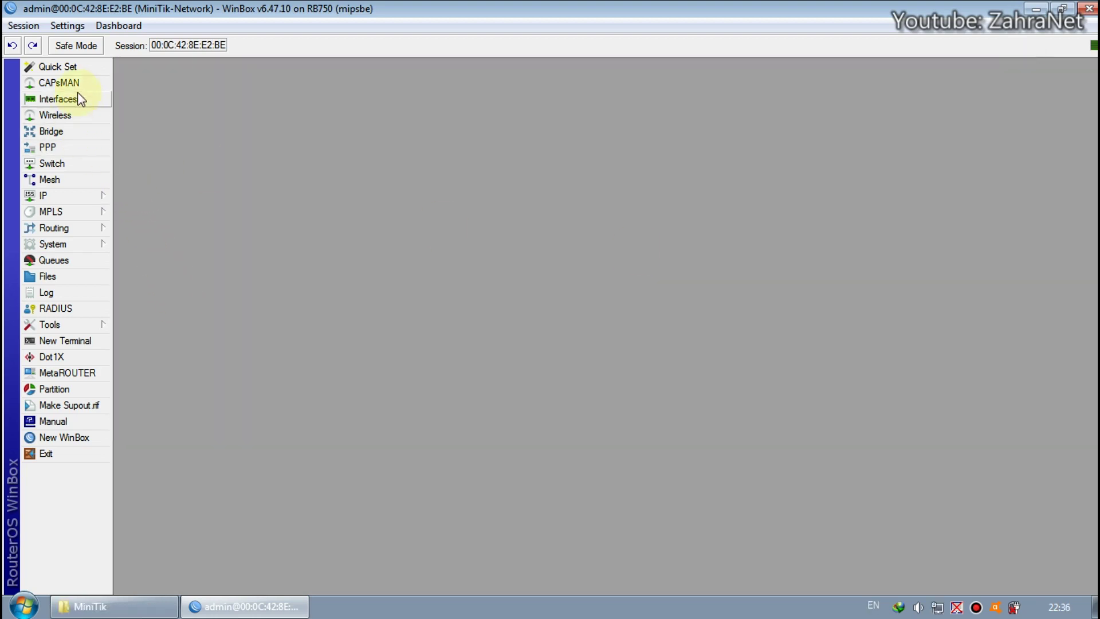
{"action": "left_click", "coordinate": [78, 99]}
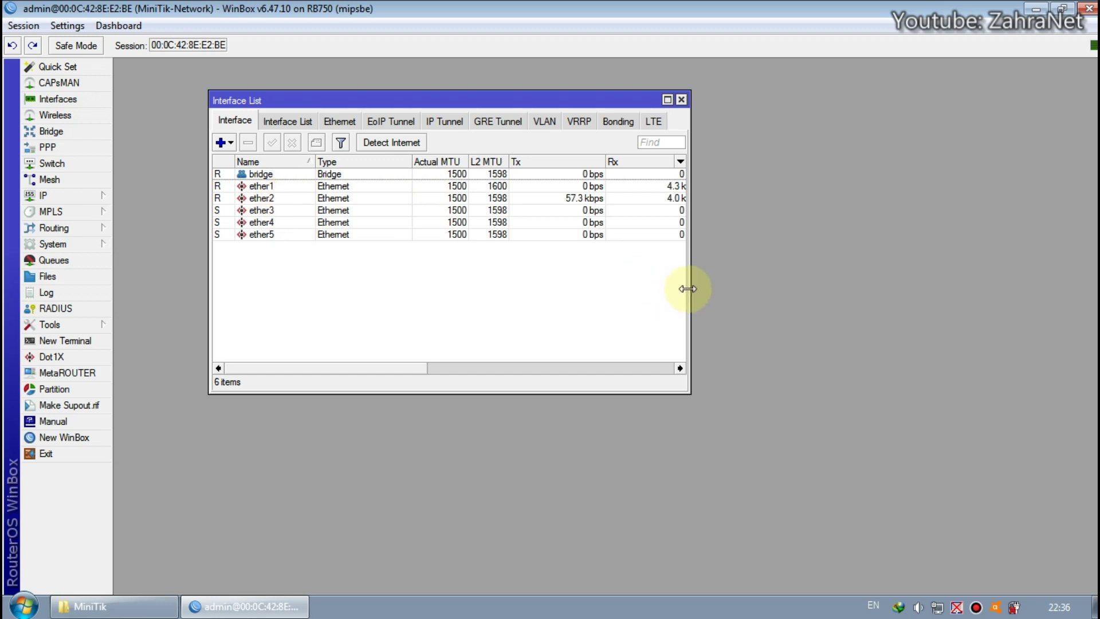
{"action": "left_click_drag", "start_coordinate": [690, 290], "coordinate": [864, 287]}
{"action": "left_click", "coordinate": [266, 186]}
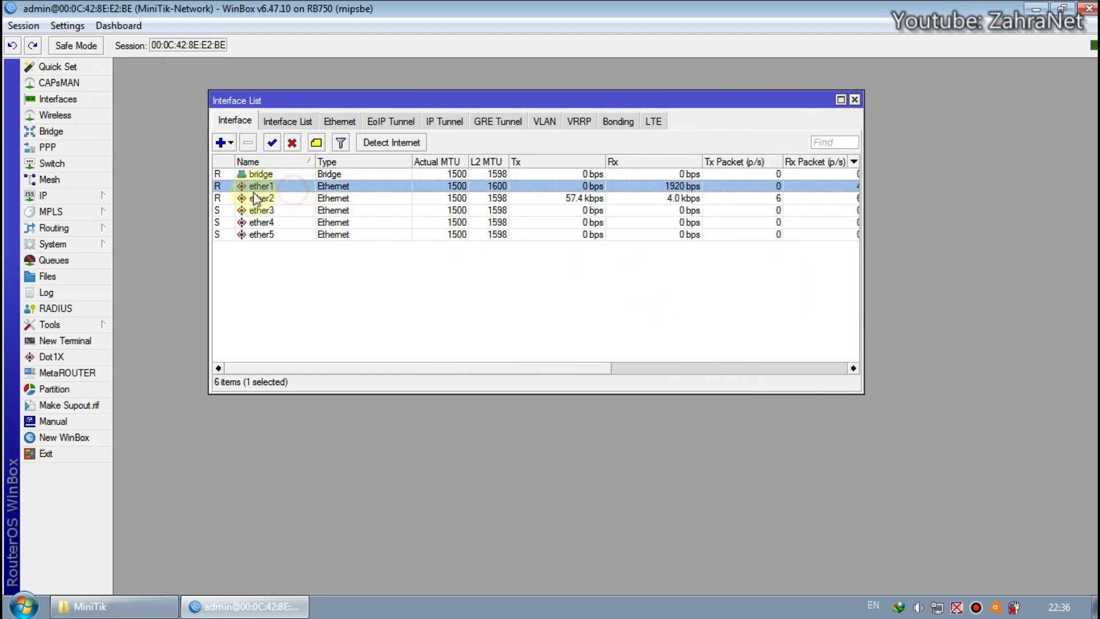
Browse the IP and Tools menus
{"action": "left_click", "coordinate": [69, 196]}
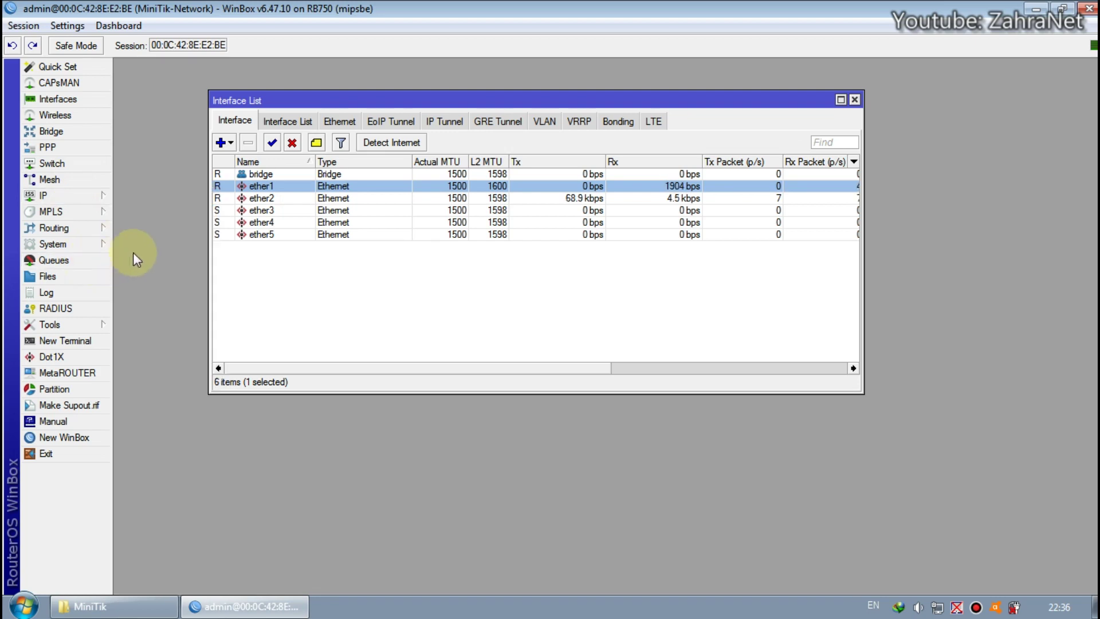
{"action": "left_click", "coordinate": [100, 200]}
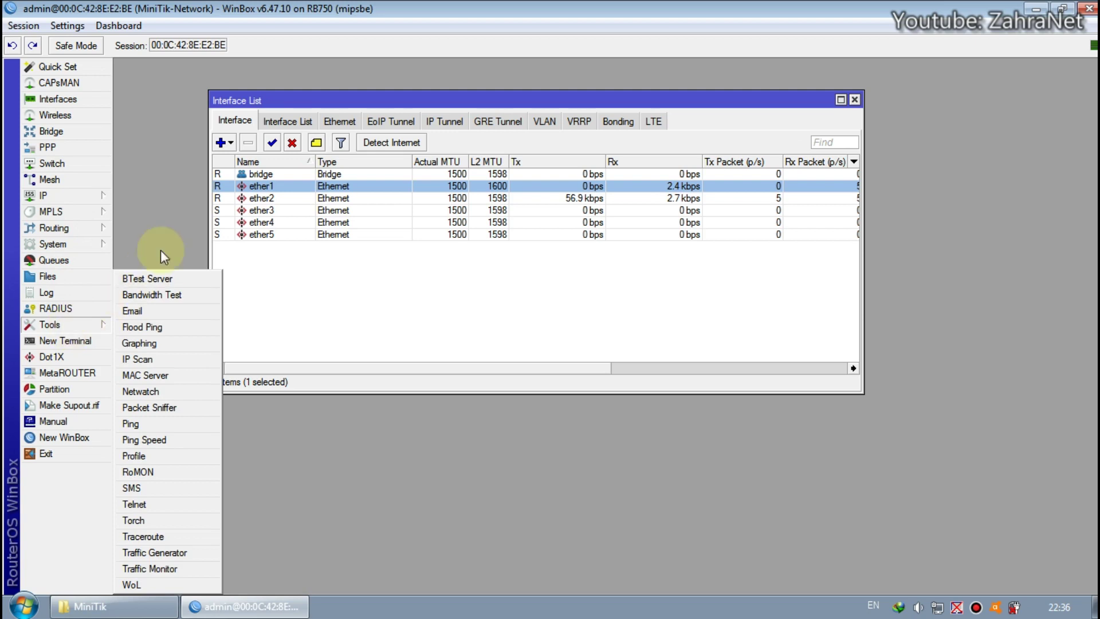
{"action": "left_click", "coordinate": [186, 185]}
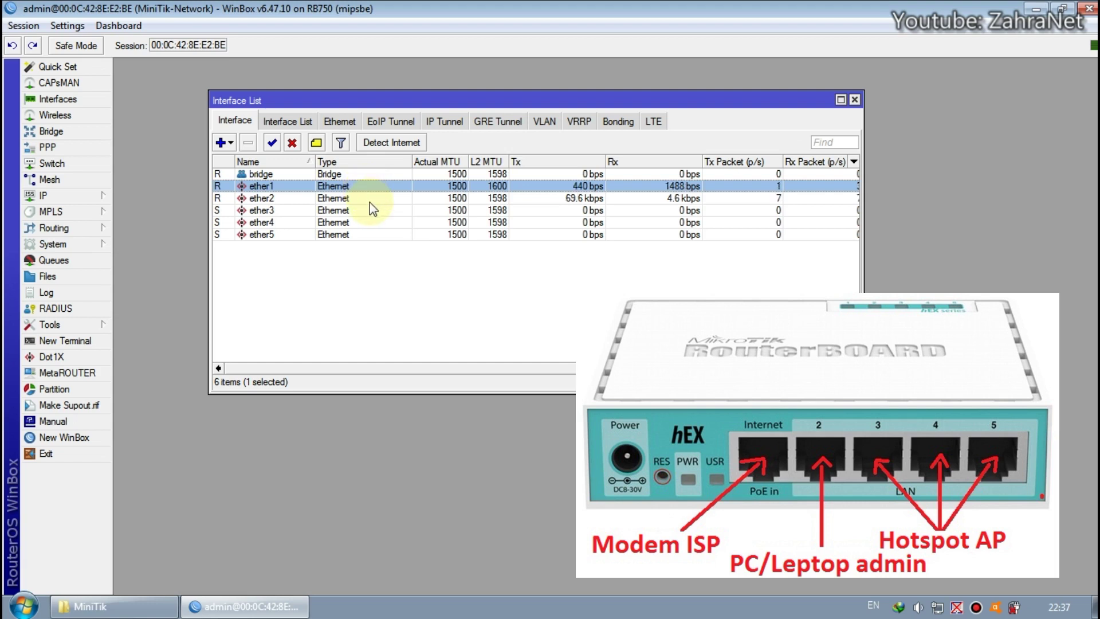
Compare traffic on ether1–ether5 row by row, then close the Interface List
{"action": "left_click", "coordinate": [367, 198]}
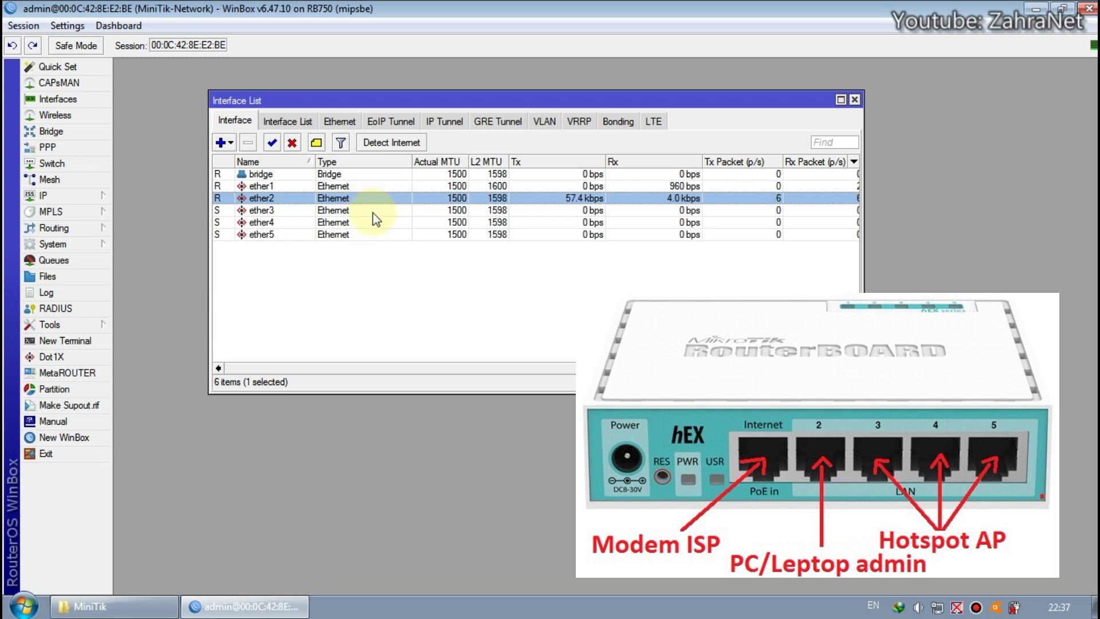
{"action": "left_click", "coordinate": [370, 209]}
{"action": "left_click", "coordinate": [374, 224]}
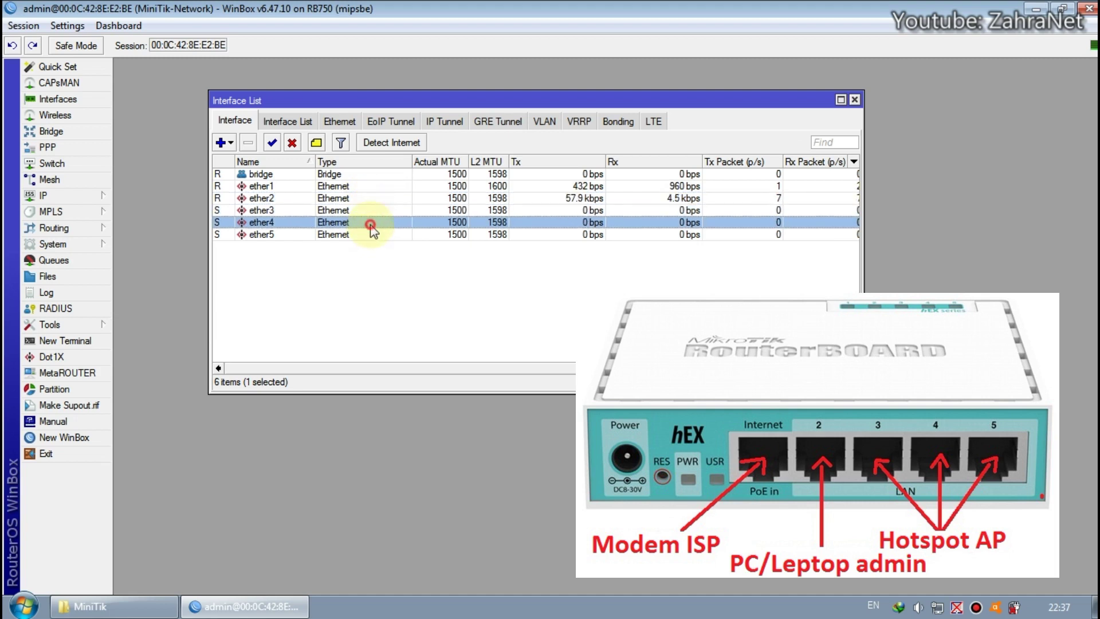
{"action": "left_click", "coordinate": [367, 247]}
{"action": "left_click", "coordinate": [365, 233]}
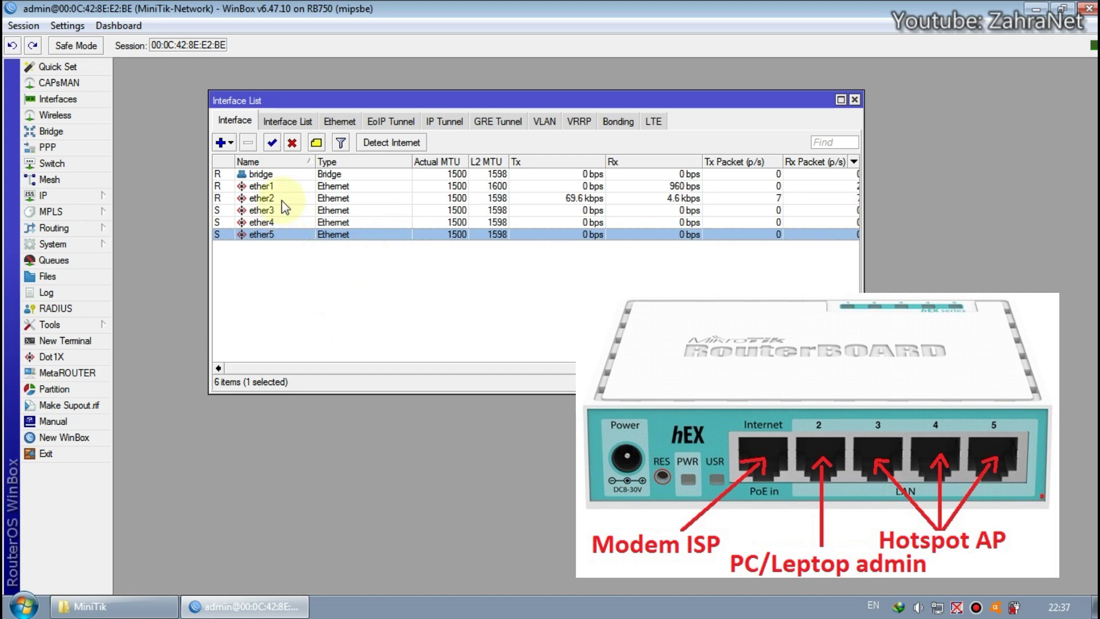
{"action": "left_click", "coordinate": [287, 184]}
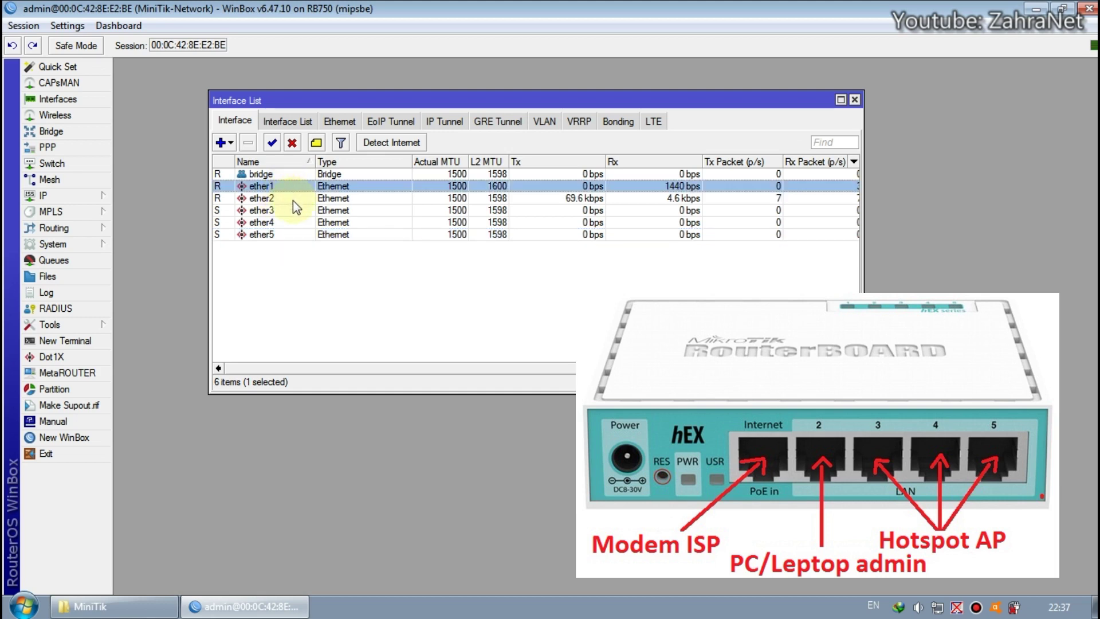
{"action": "left_click", "coordinate": [293, 201]}
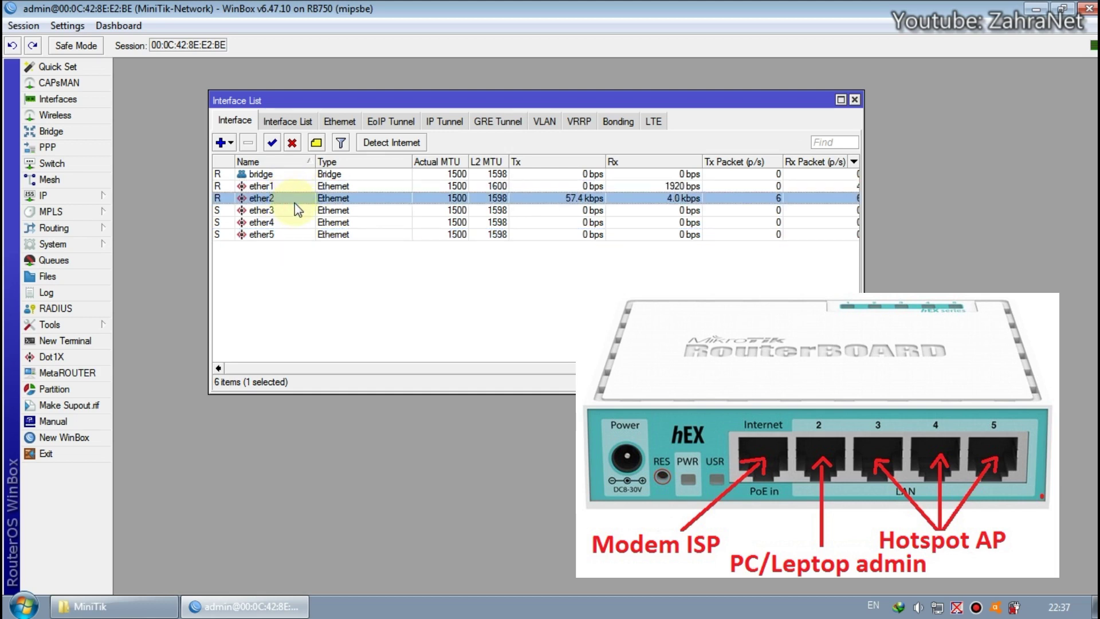
{"action": "left_click", "coordinate": [294, 209]}
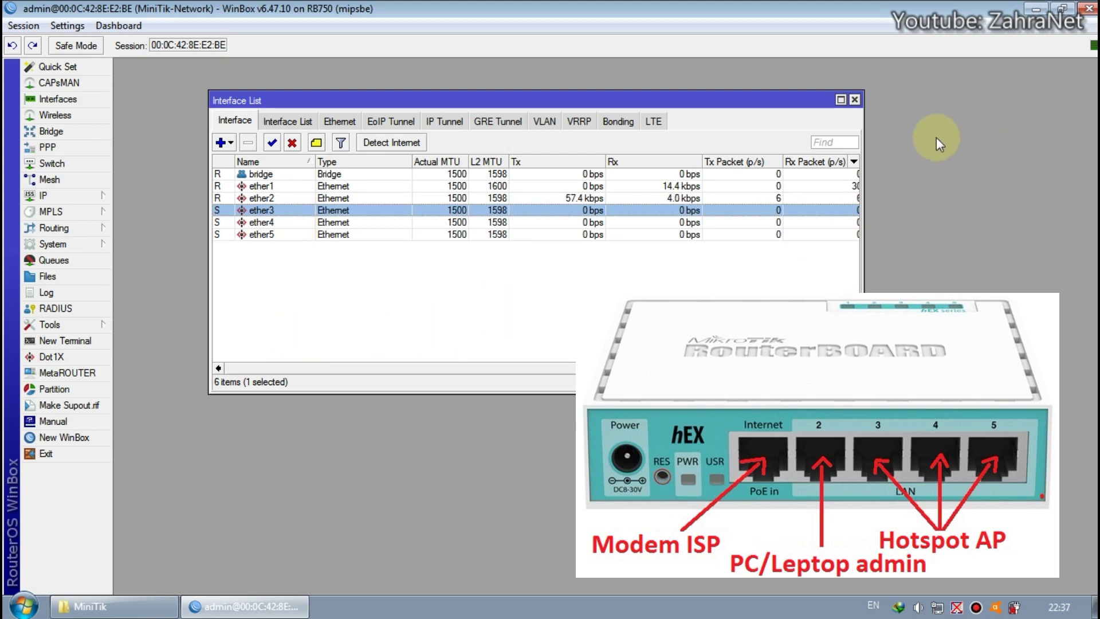
{"action": "left_click", "coordinate": [854, 101]}
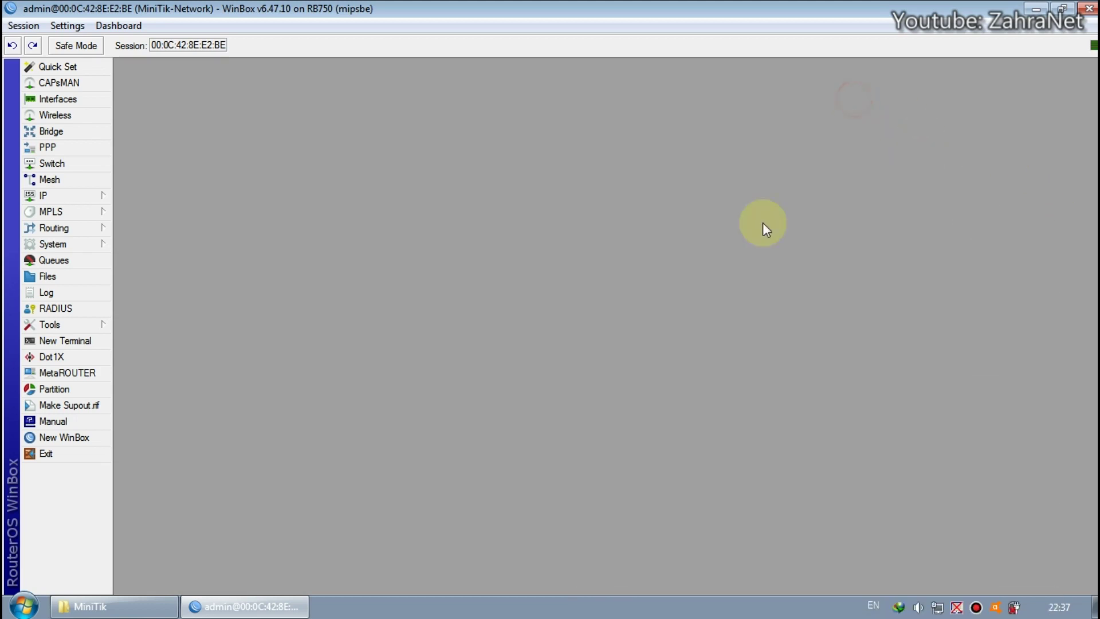
Open the Ping tool and check the ether1 internet interface in the Interface List
{"action": "left_click", "coordinate": [66, 325]}
{"action": "left_click", "coordinate": [150, 424]}
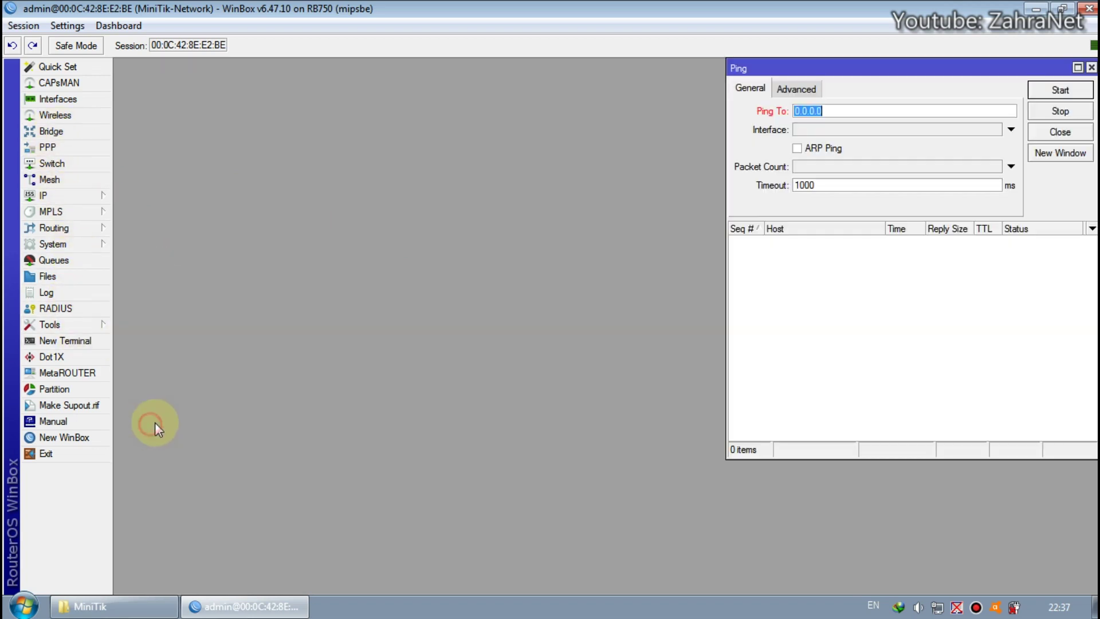
{"action": "left_click_drag", "start_coordinate": [892, 80], "coordinate": [696, 131]}
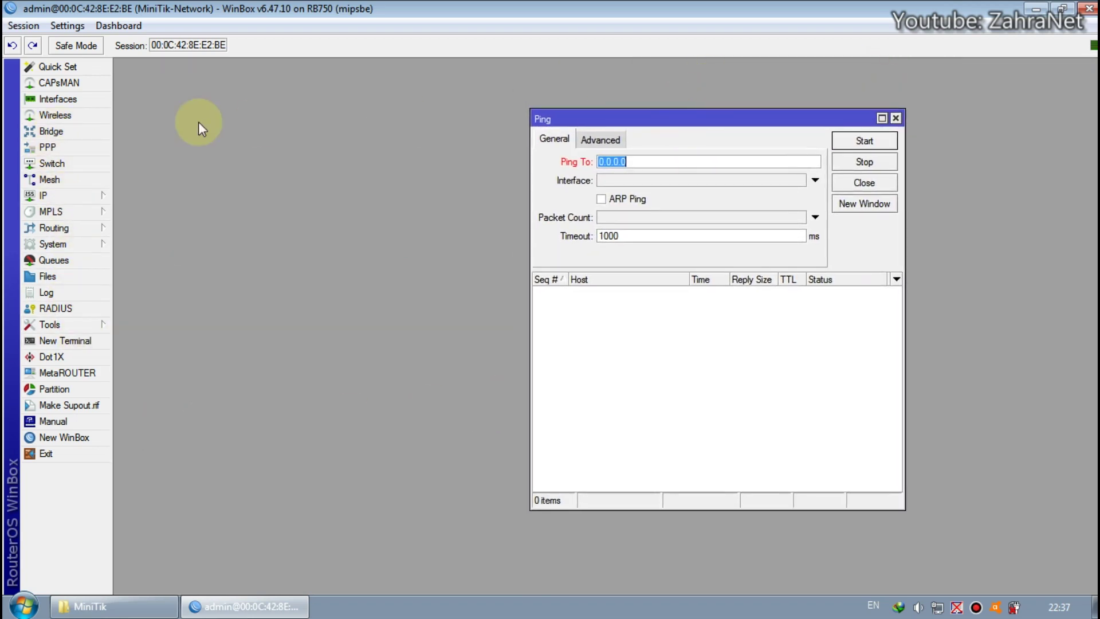
{"action": "left_click", "coordinate": [52, 100]}
{"action": "left_click", "coordinate": [253, 187]}
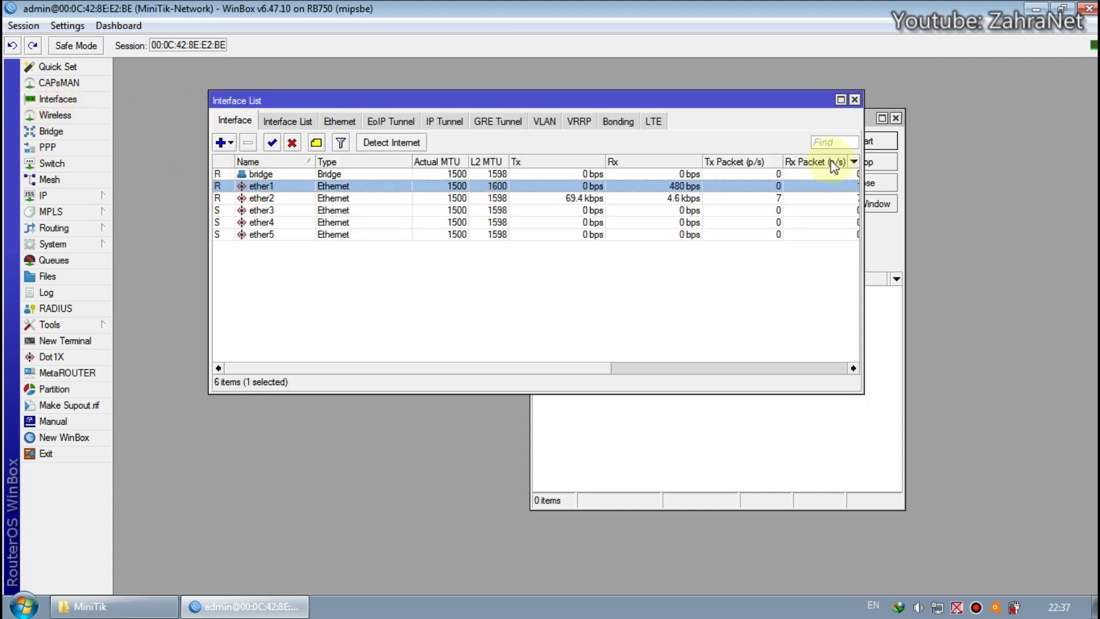
{"action": "left_click", "coordinate": [855, 99]}
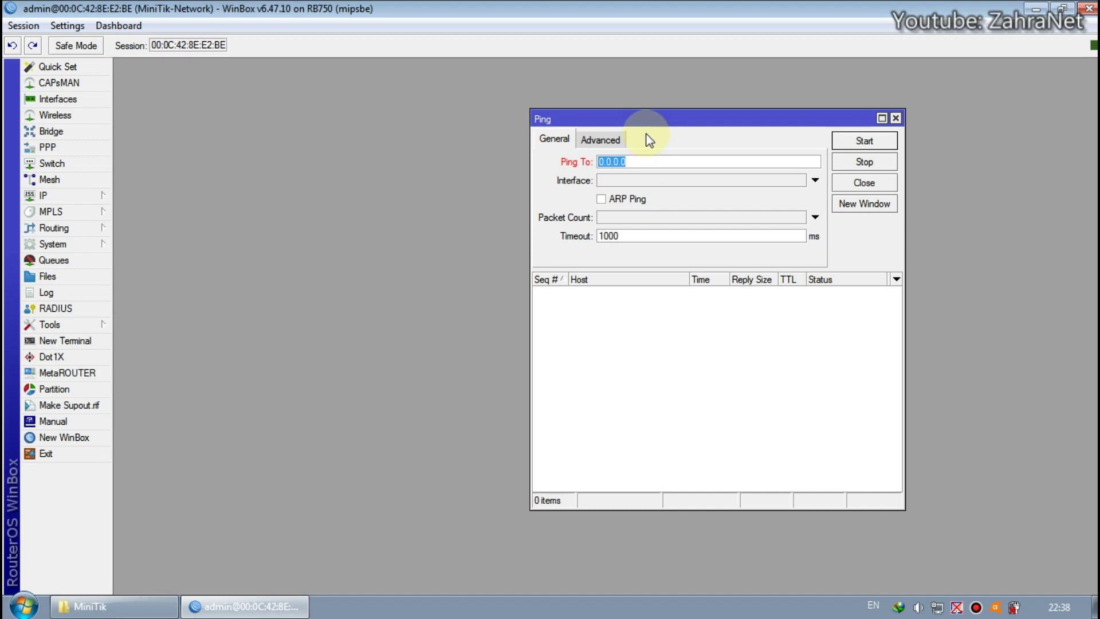
Ping 8.8.8.8 until replies arrive, then stop and close the Ping window
{"action": "type", "text": "8.8.8.8"}
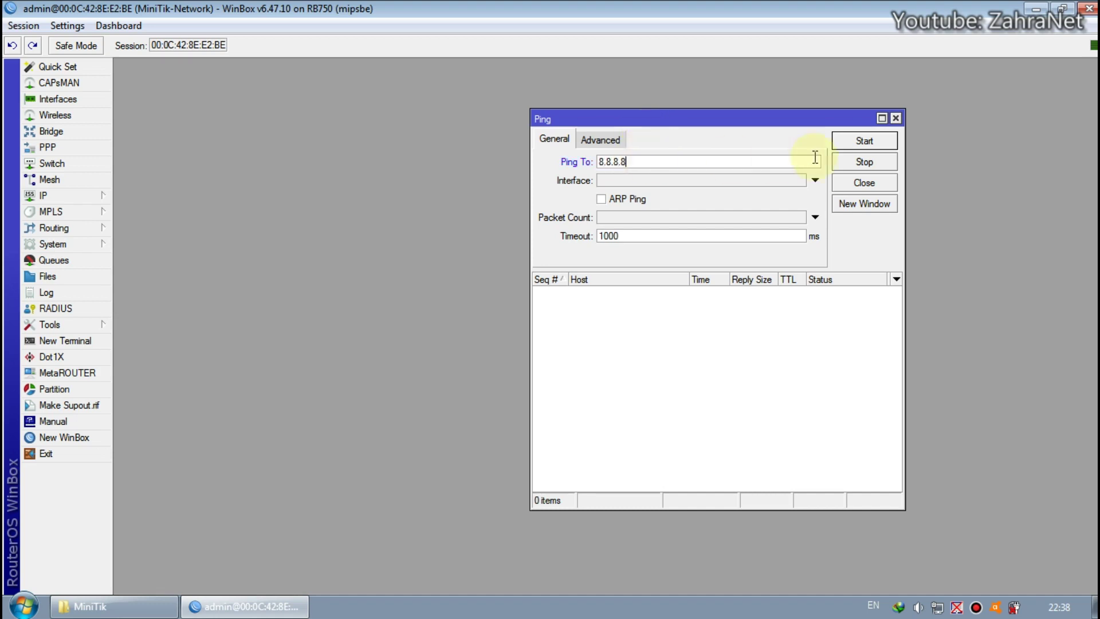
{"action": "left_click", "coordinate": [841, 147]}
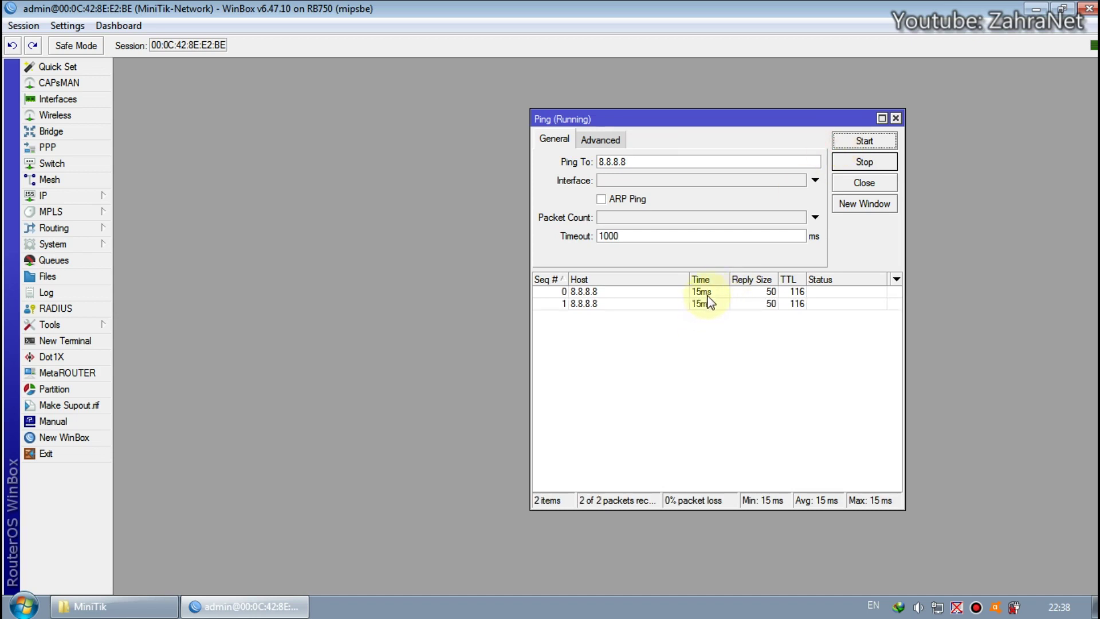
{"action": "left_click", "coordinate": [861, 165]}
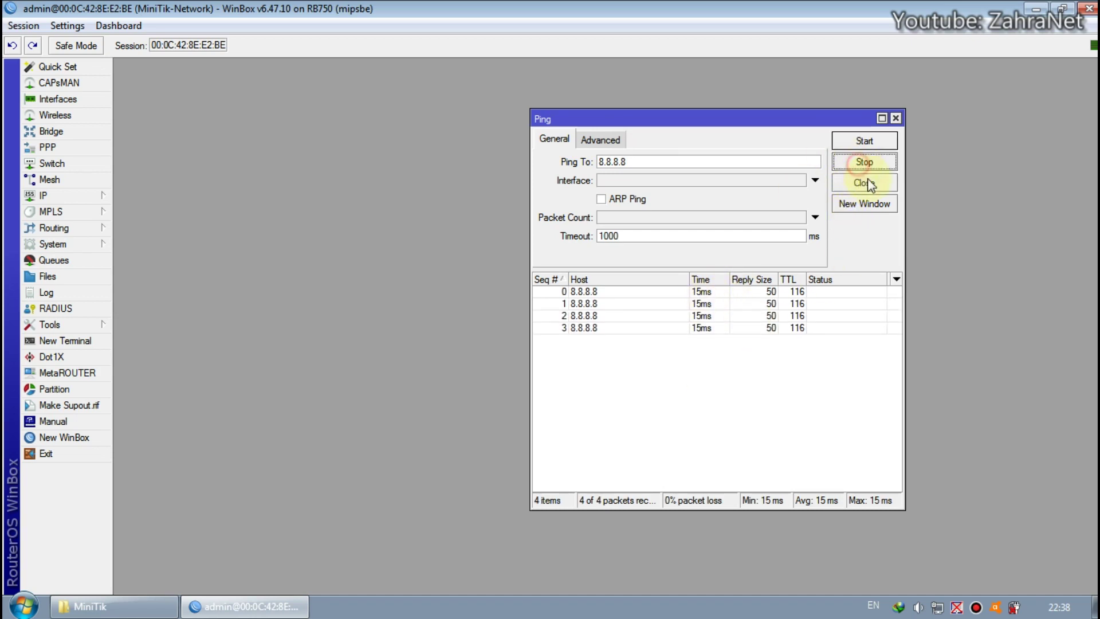
{"action": "left_click", "coordinate": [865, 182]}
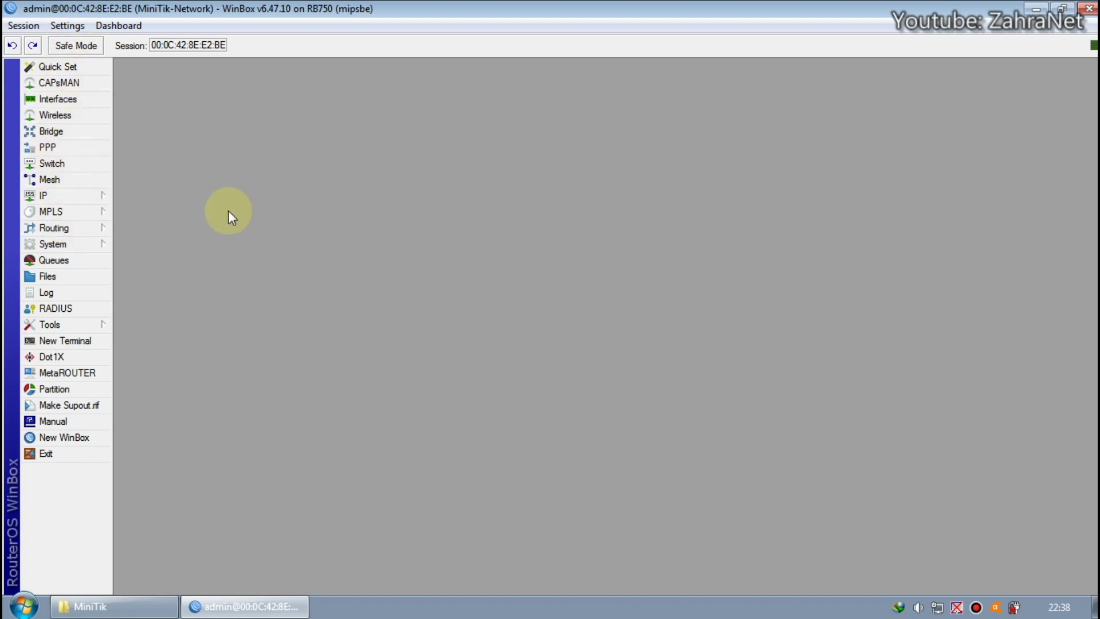
Minimize WinBox and run MiniTik.bat from the MiniTik folder
{"action": "left_click", "coordinate": [1036, 9]}
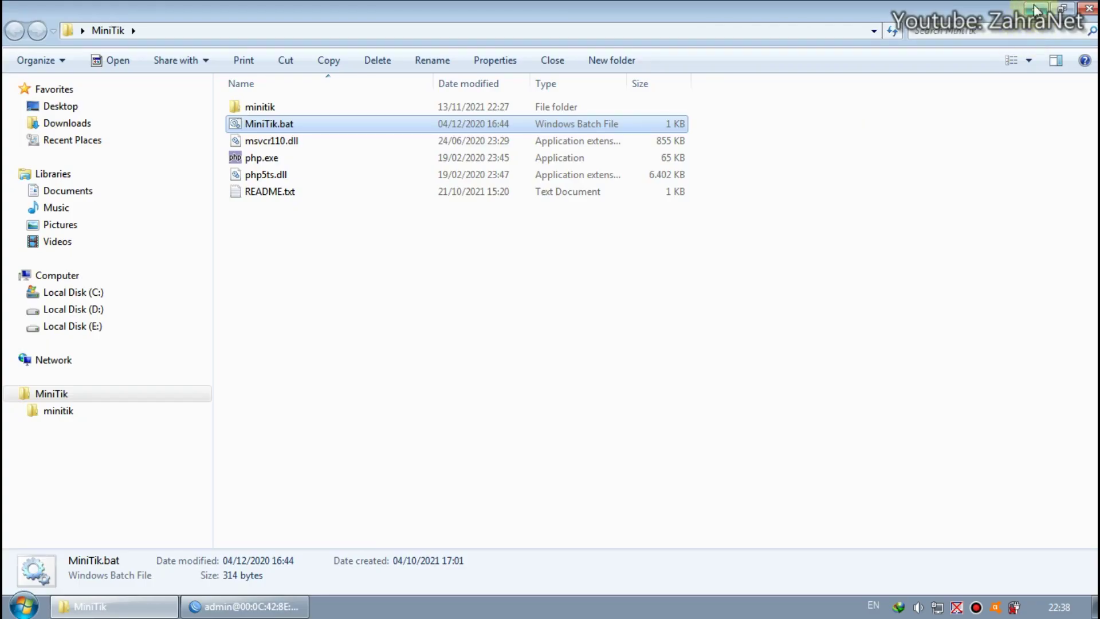
{"action": "double_click", "coordinate": [339, 124]}
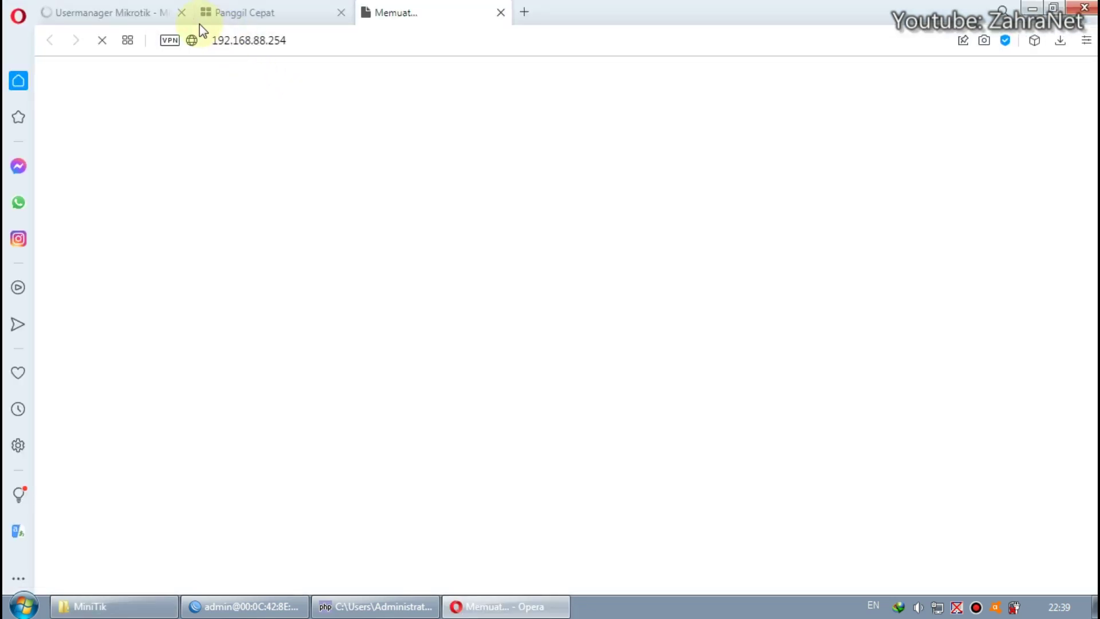
Close the old user manager and speed dial tabs and dismiss the Information popup
{"action": "left_click", "coordinate": [181, 12]}
{"action": "left_click", "coordinate": [181, 12]}
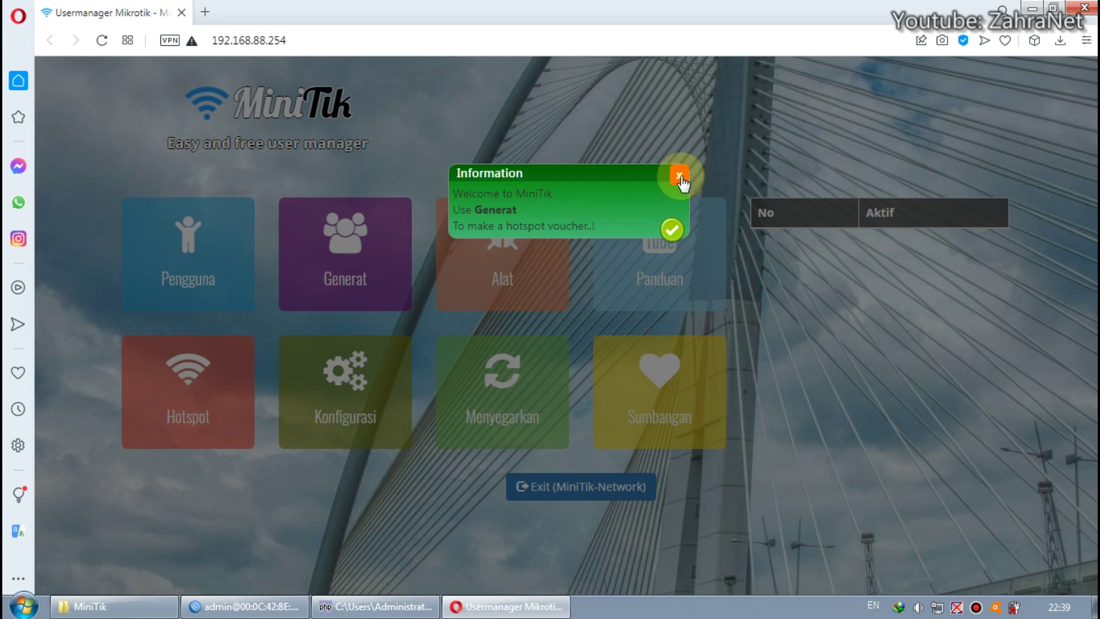
{"action": "left_click_drag", "start_coordinate": [451, 198], "coordinate": [555, 199]}
{"action": "left_click", "coordinate": [556, 203]}
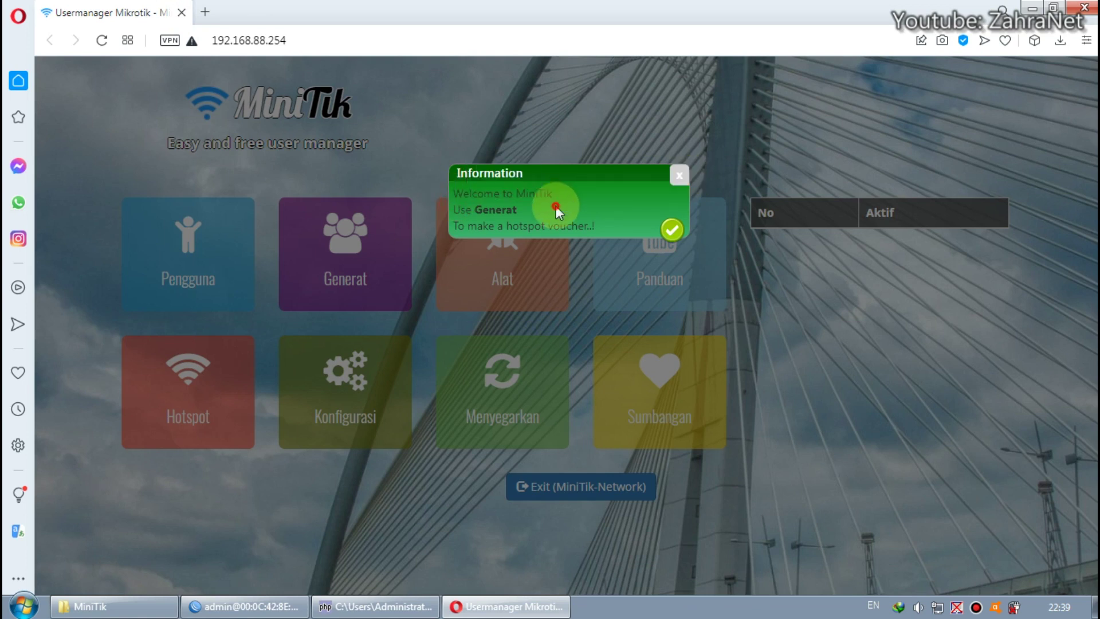
{"action": "left_click", "coordinate": [631, 206]}
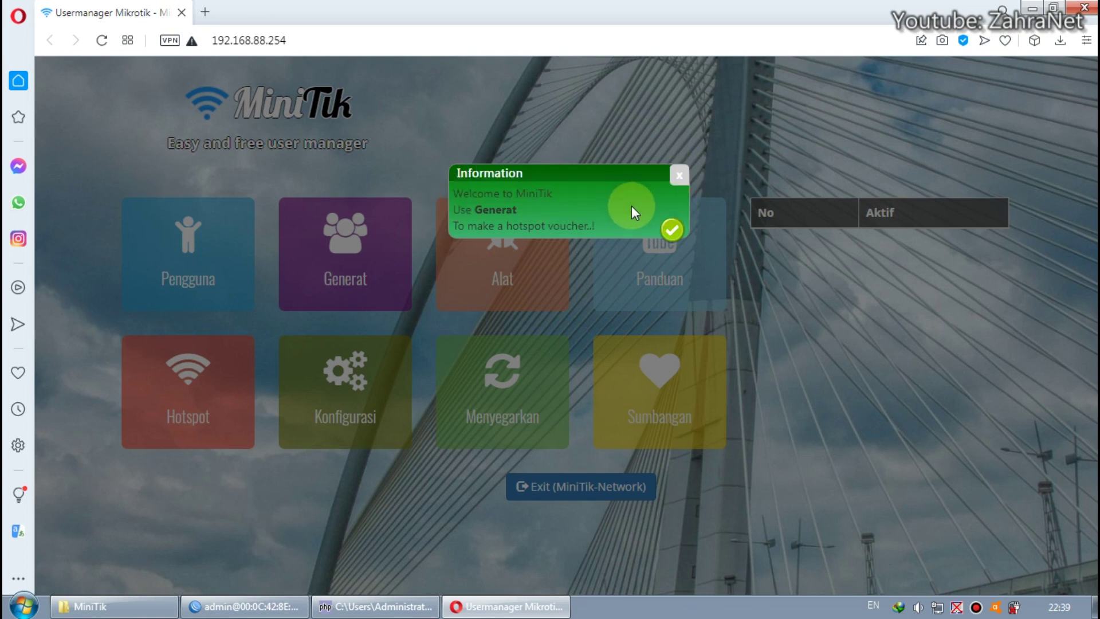
{"action": "left_click", "coordinate": [676, 180]}
Exit the MiniTik-Network session, confirming Yes, and bring WinBox back to the front
{"action": "left_click", "coordinate": [347, 239]}
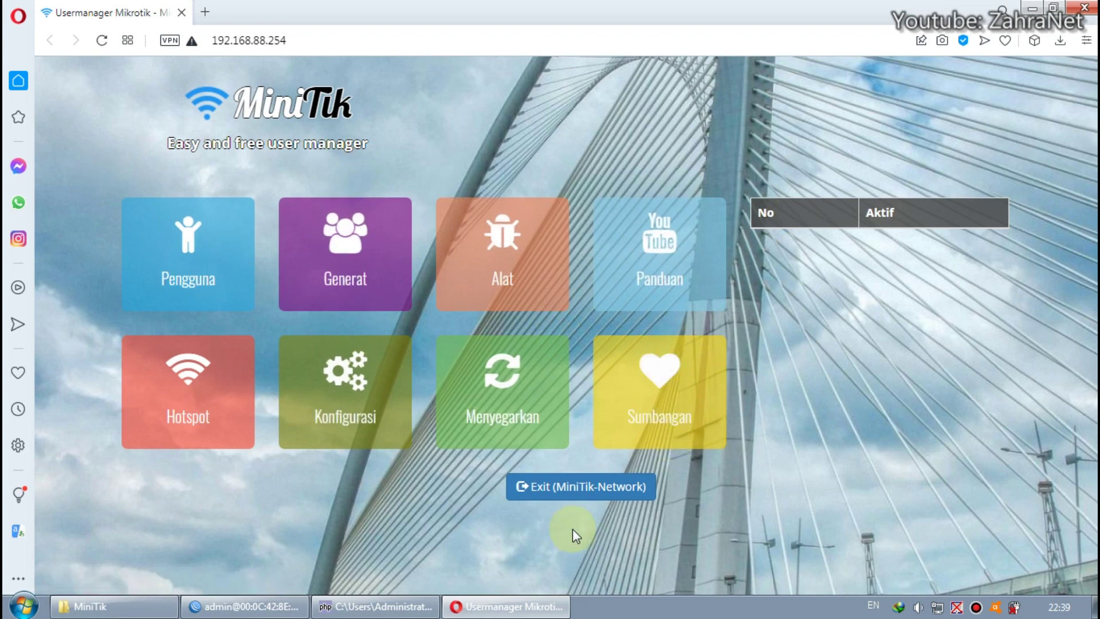
{"action": "left_click", "coordinate": [566, 494]}
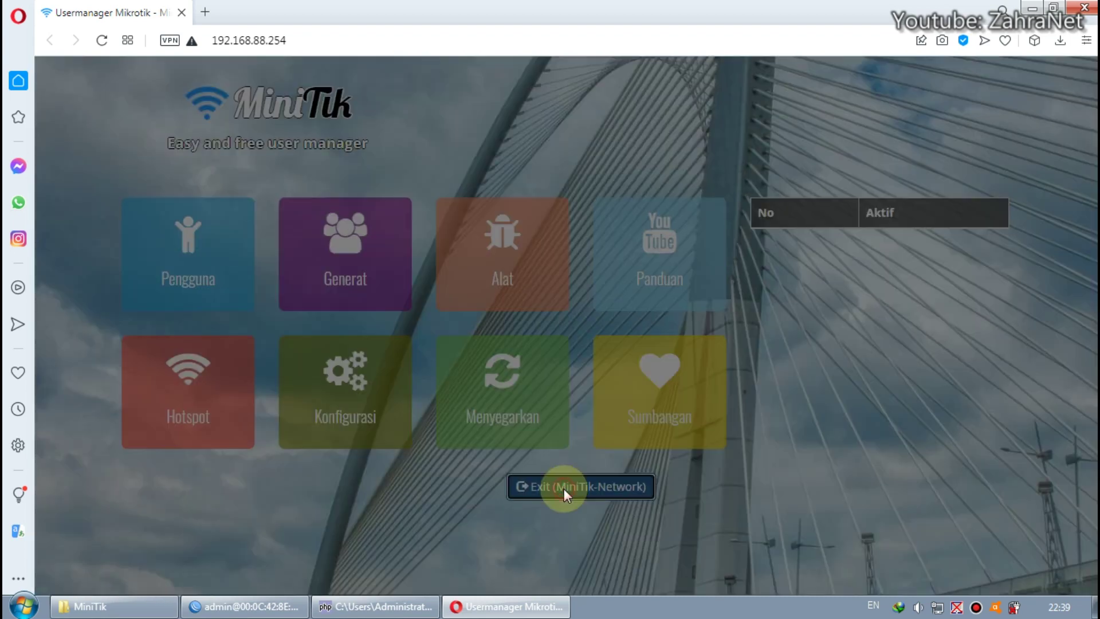
{"action": "left_click", "coordinate": [636, 228]}
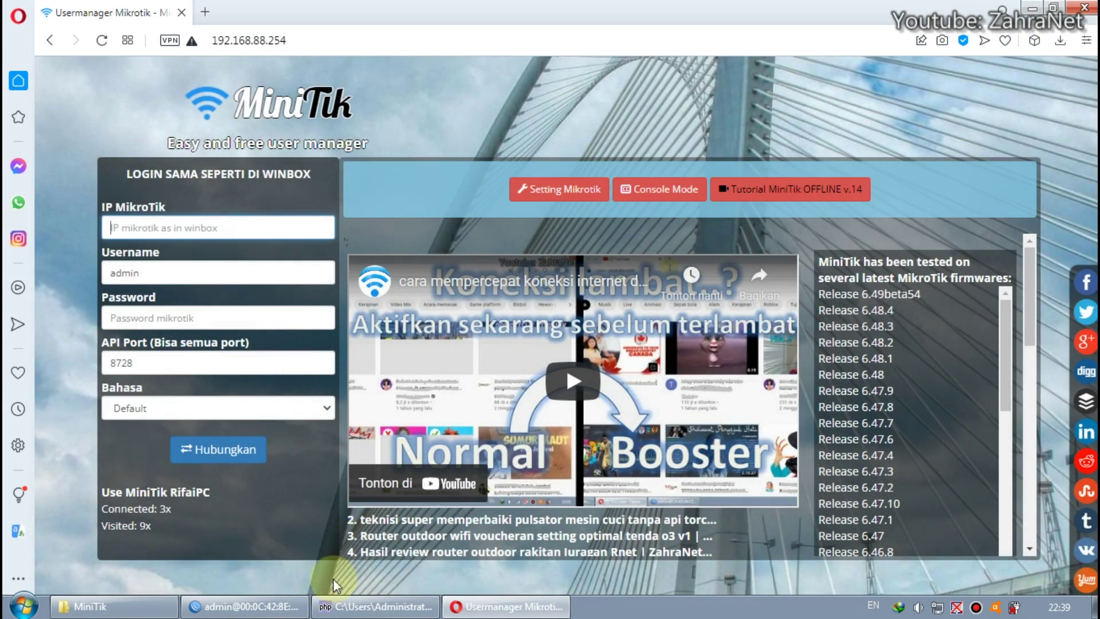
{"action": "left_click", "coordinate": [246, 606]}
Disconnect the session, refresh Neighbors and copy the router's address 192.168.88.1 from Connect To
{"action": "left_click", "coordinate": [23, 25]}
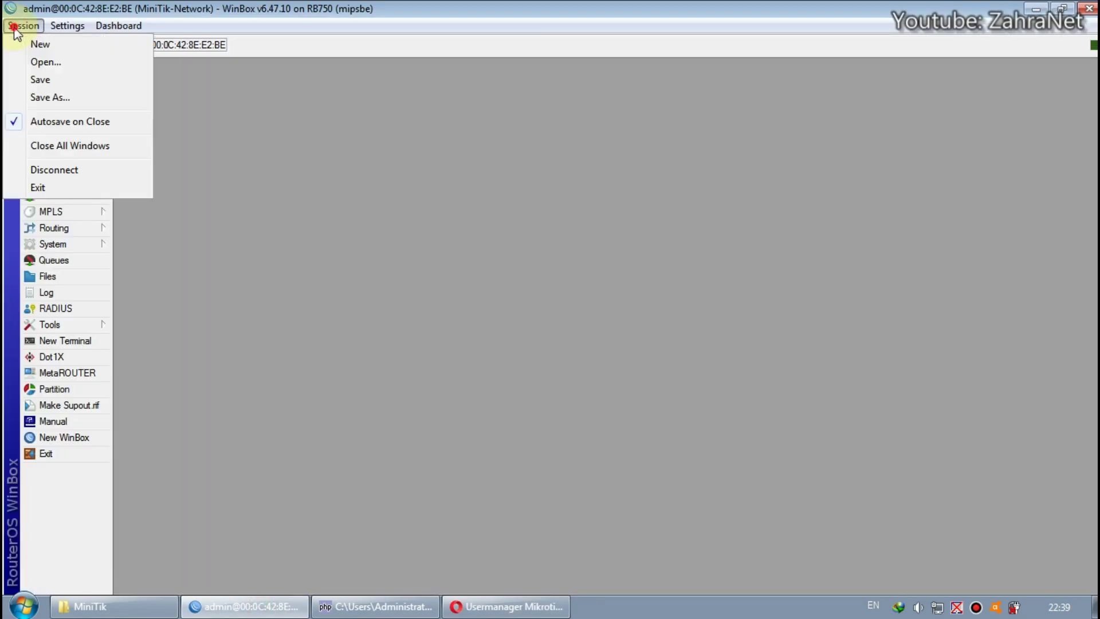
{"action": "left_click", "coordinate": [123, 171]}
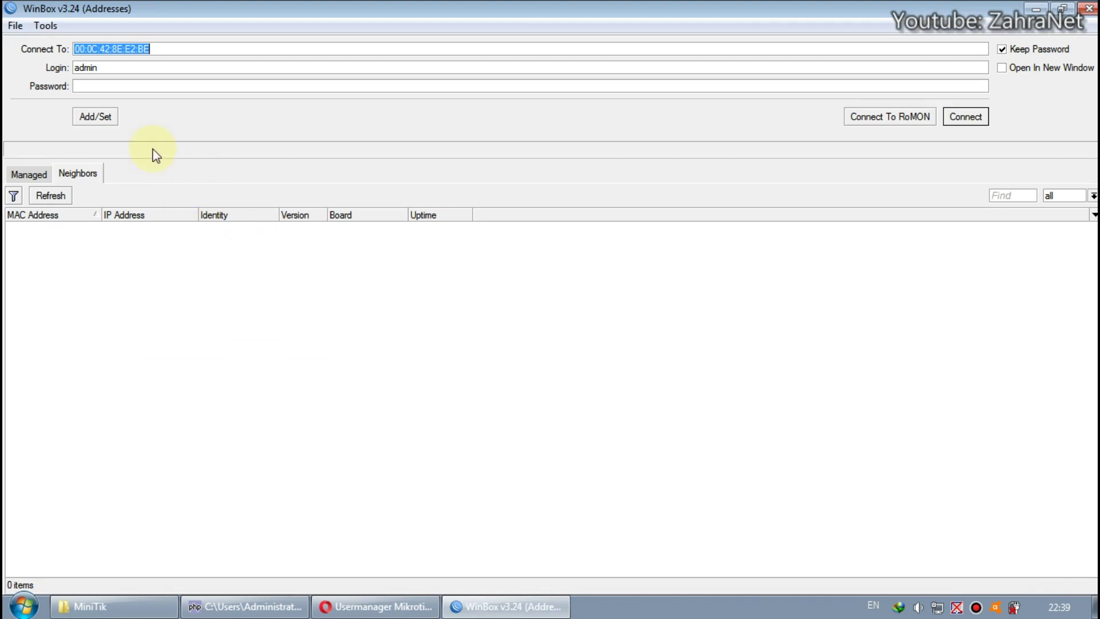
{"action": "left_click", "coordinate": [64, 198]}
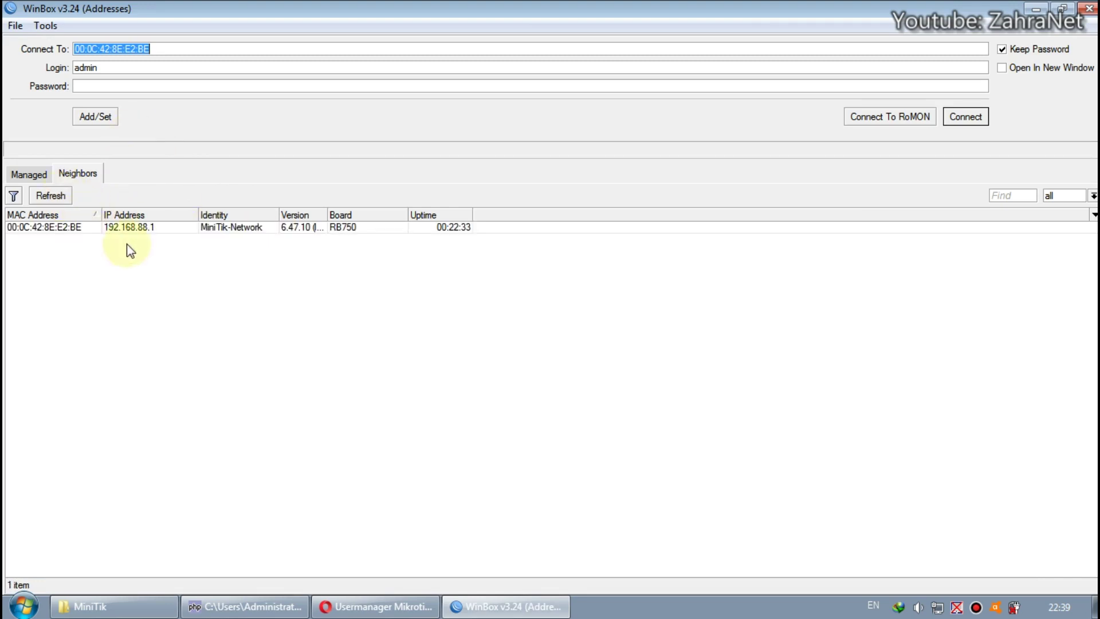
{"action": "left_click", "coordinate": [130, 228]}
{"action": "double_click", "coordinate": [143, 46]}
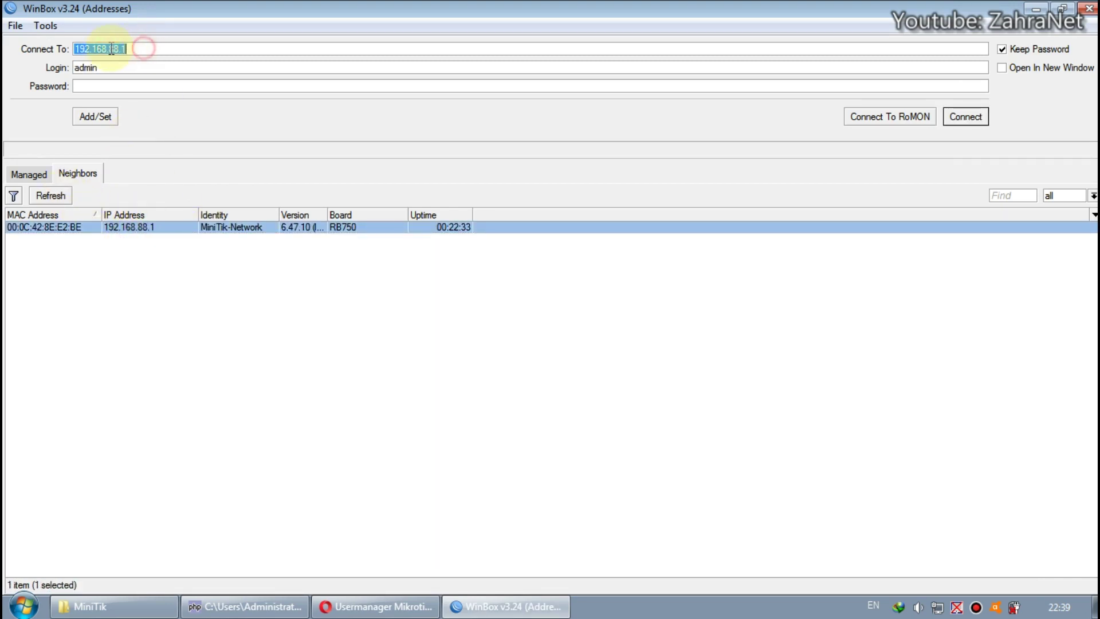
{"action": "right_click", "coordinate": [108, 47]}
{"action": "left_click", "coordinate": [164, 82]}
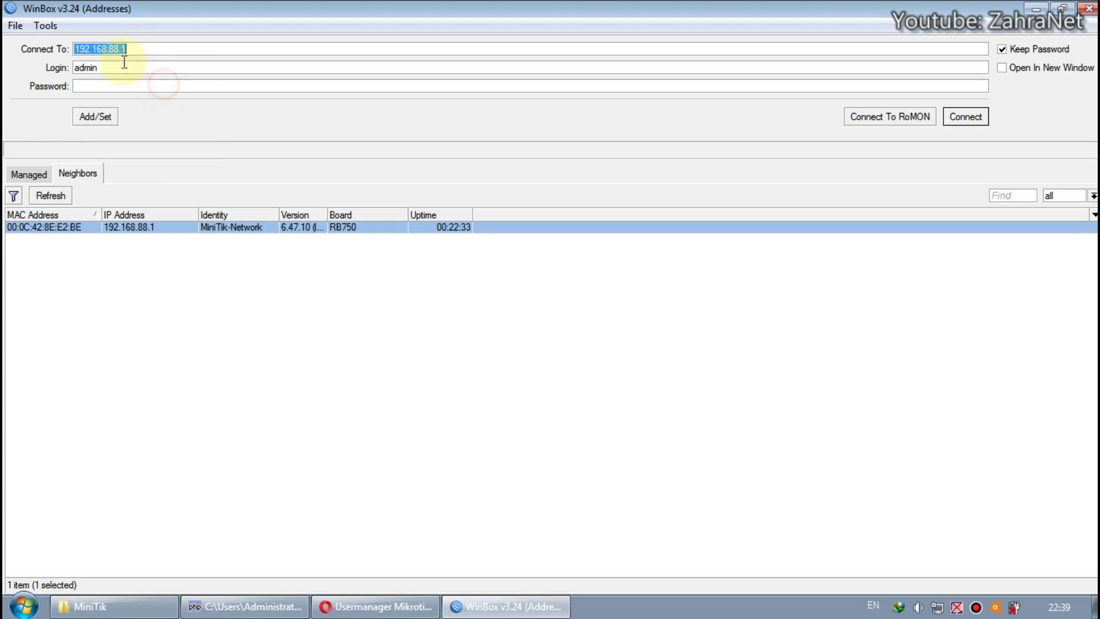
Paste 192.168.88.1 into MiniTik's IP MikroTik field
{"action": "left_click", "coordinate": [367, 606]}
{"action": "left_click", "coordinate": [258, 227]}
{"action": "key", "text": "ctrl+v"}
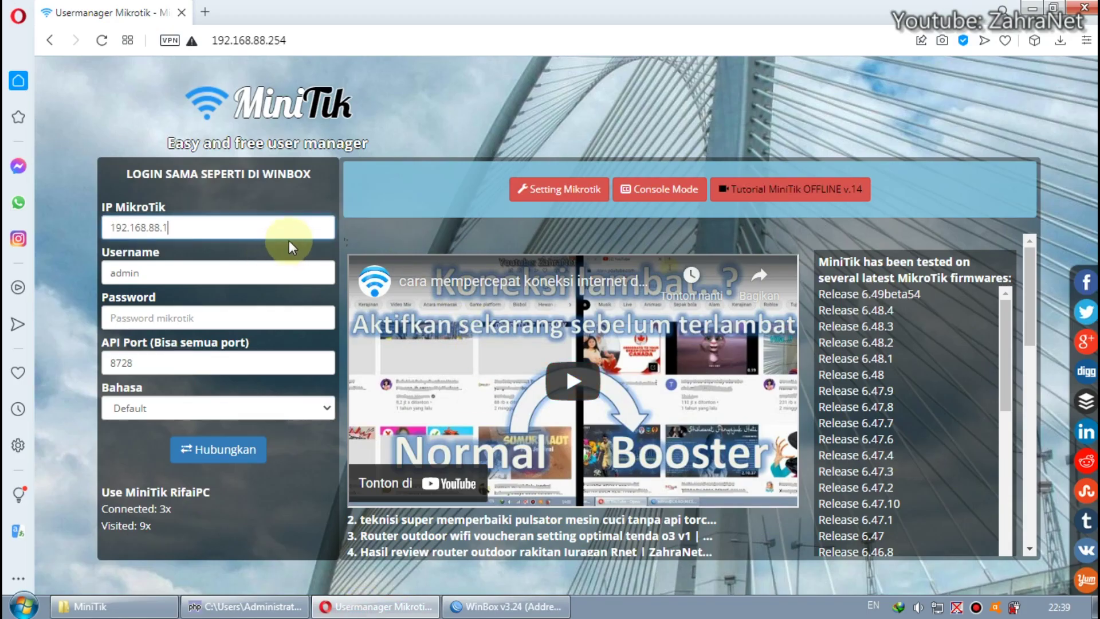
{"action": "left_click", "coordinate": [457, 606]}
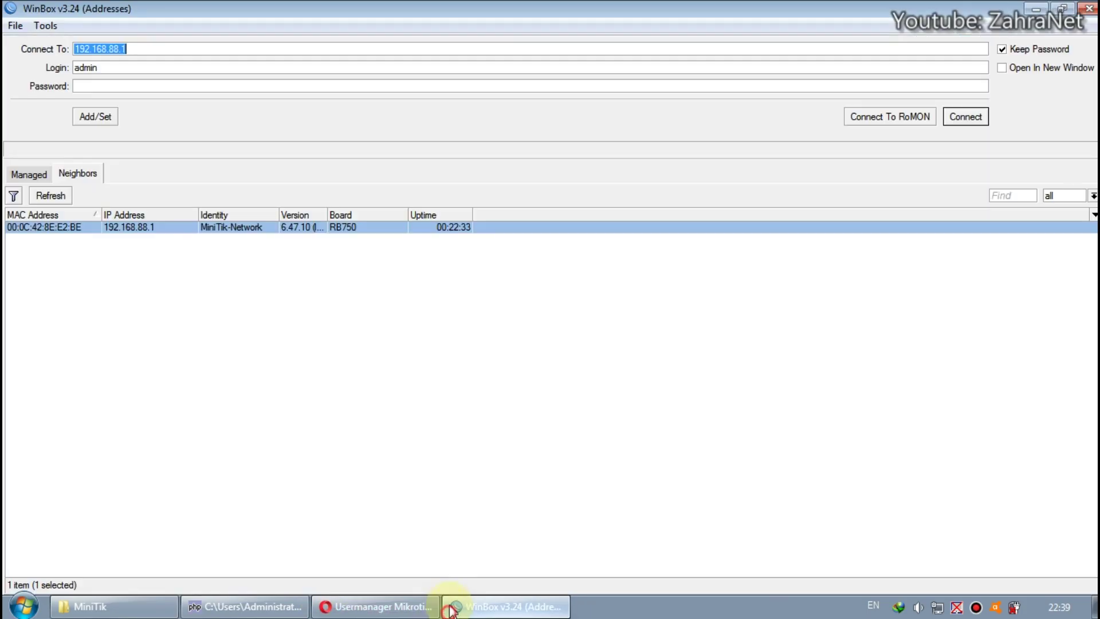
{"action": "left_click", "coordinate": [376, 606]}
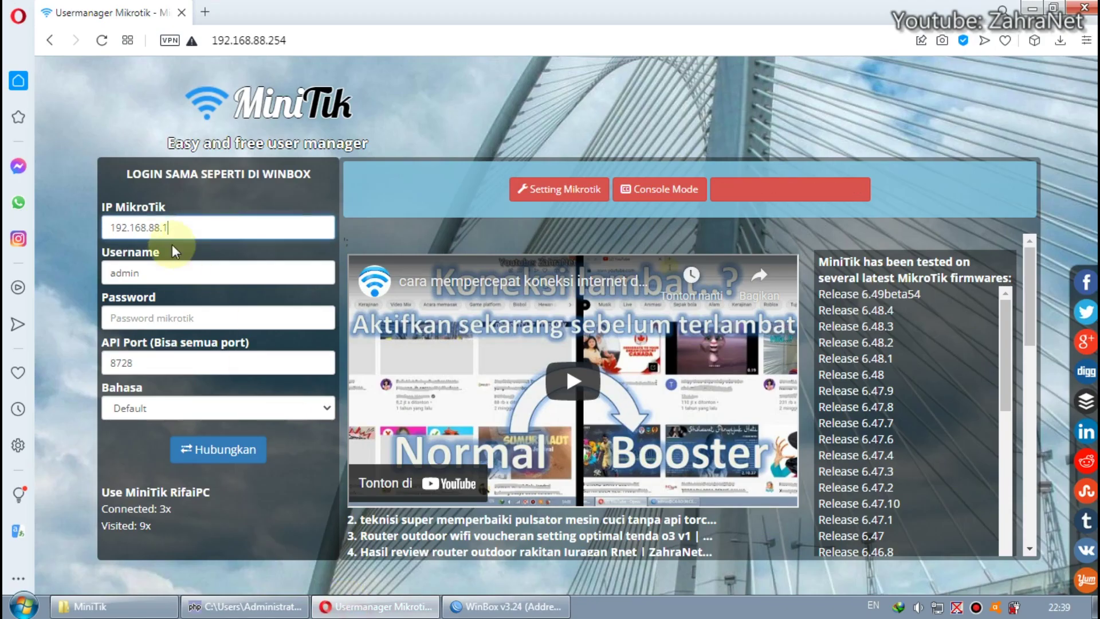
{"action": "left_click", "coordinate": [169, 273]}
{"action": "left_click", "coordinate": [504, 607]}
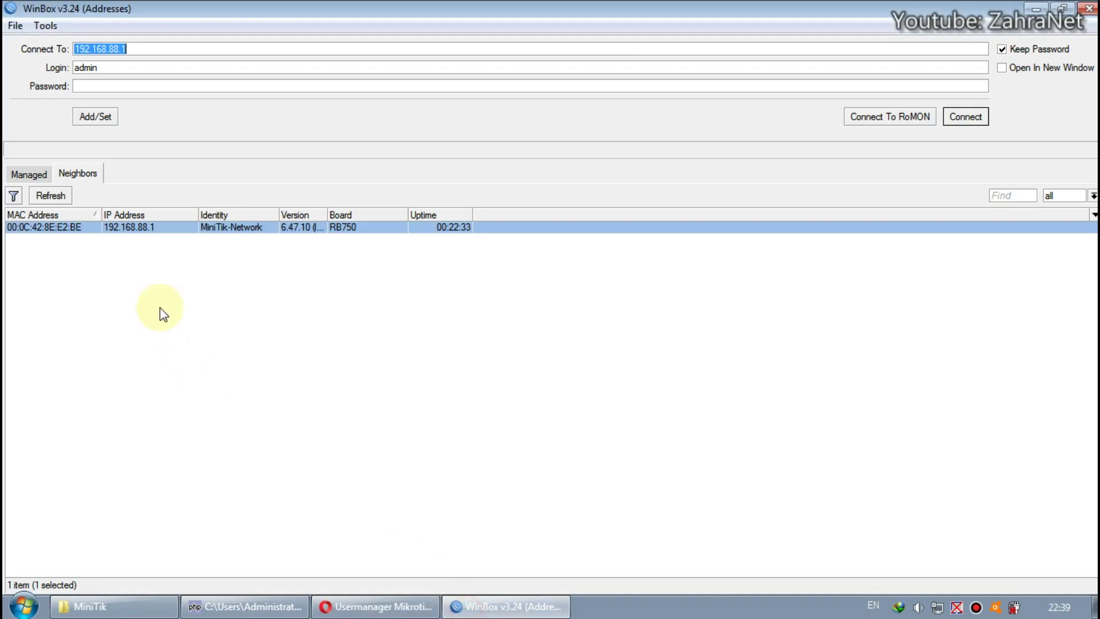
Connect MiniTik to the router at 192.168.88.1 with the Hubungkan button
{"action": "left_click", "coordinate": [401, 606]}
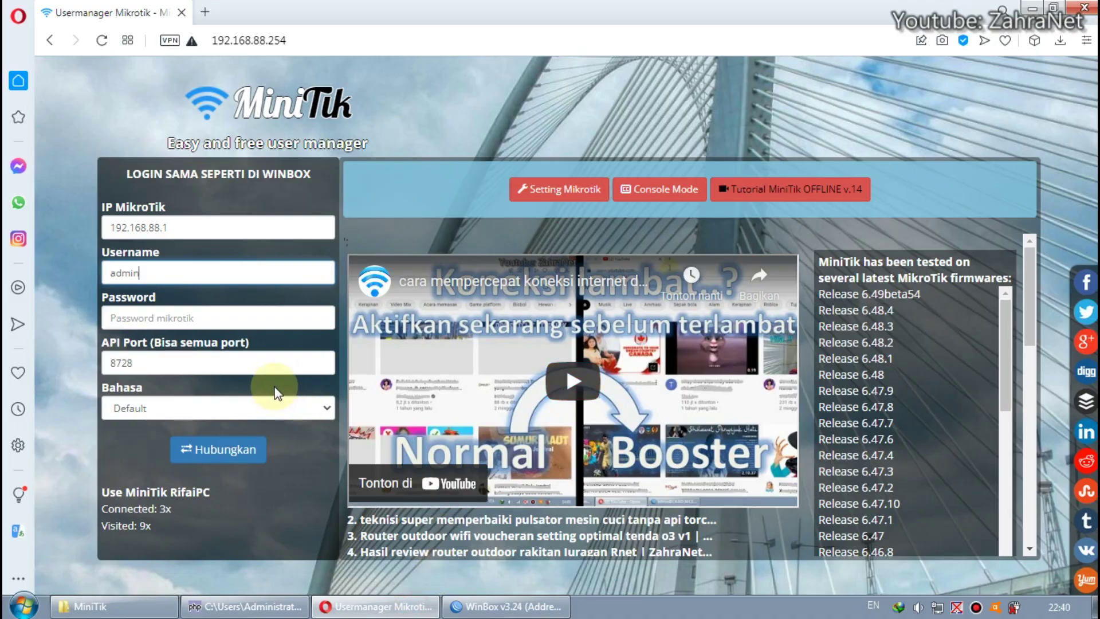
{"action": "left_click", "coordinate": [230, 449]}
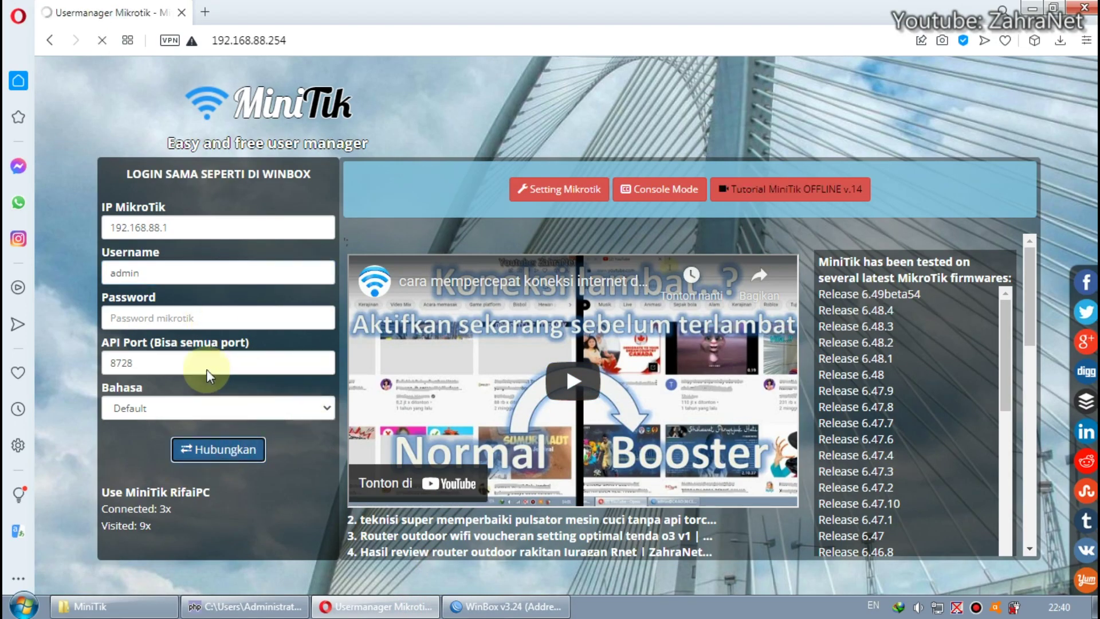